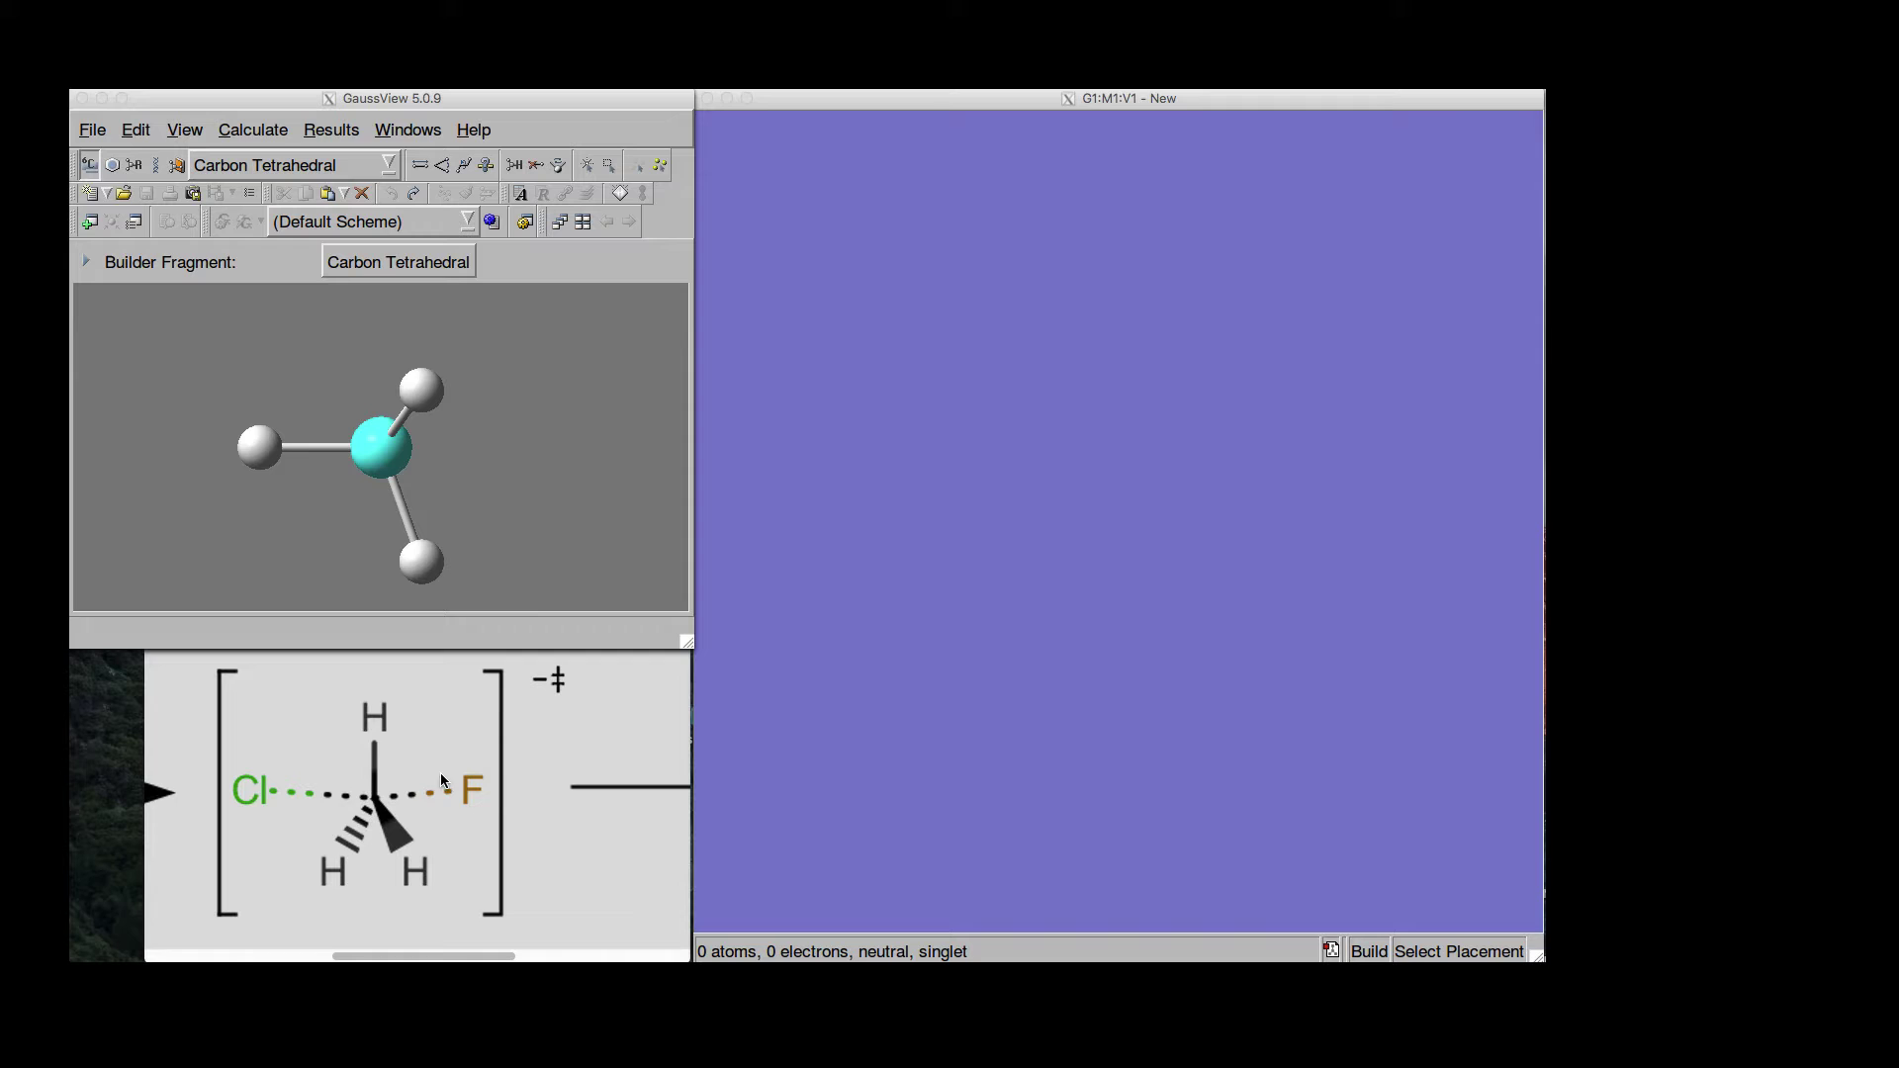
Place a tetrahedral carbon (methane) fragment in the empty view and rotate it to a new orientation
click(589, 265)
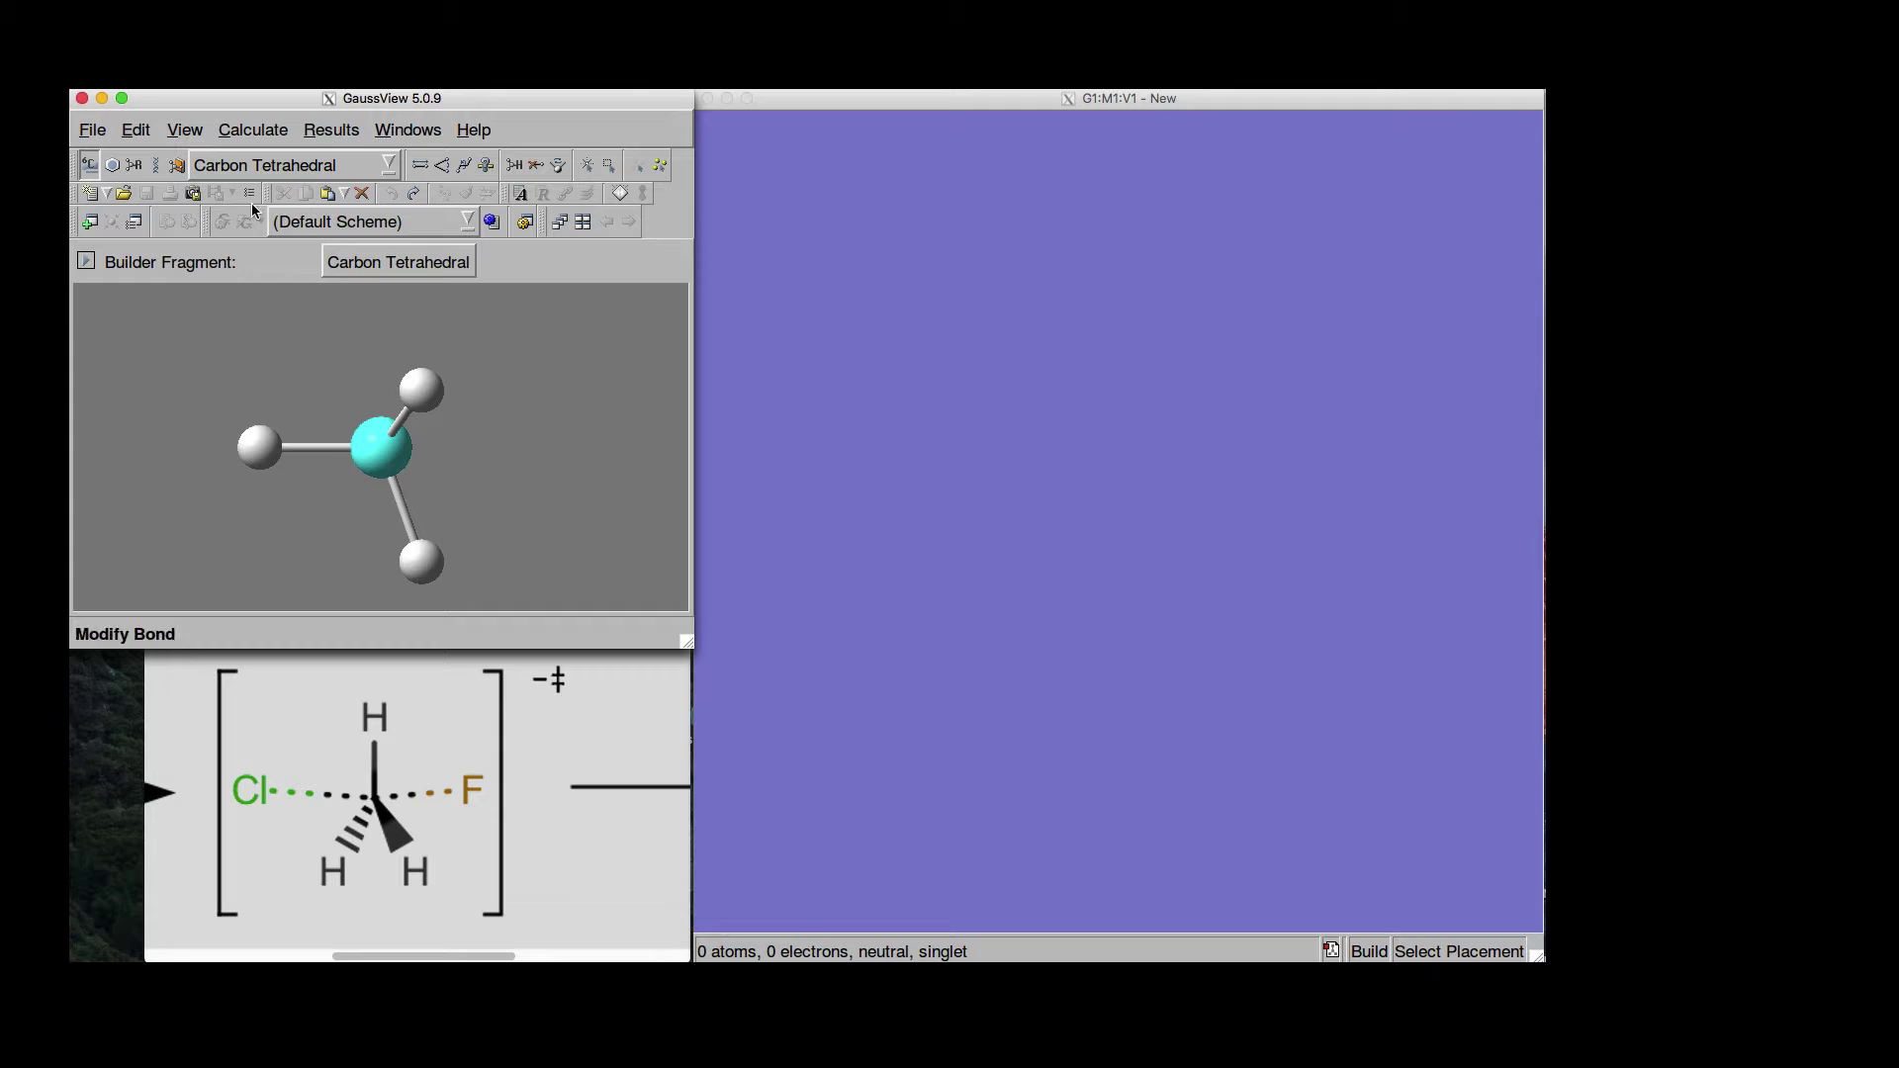
click(982, 114)
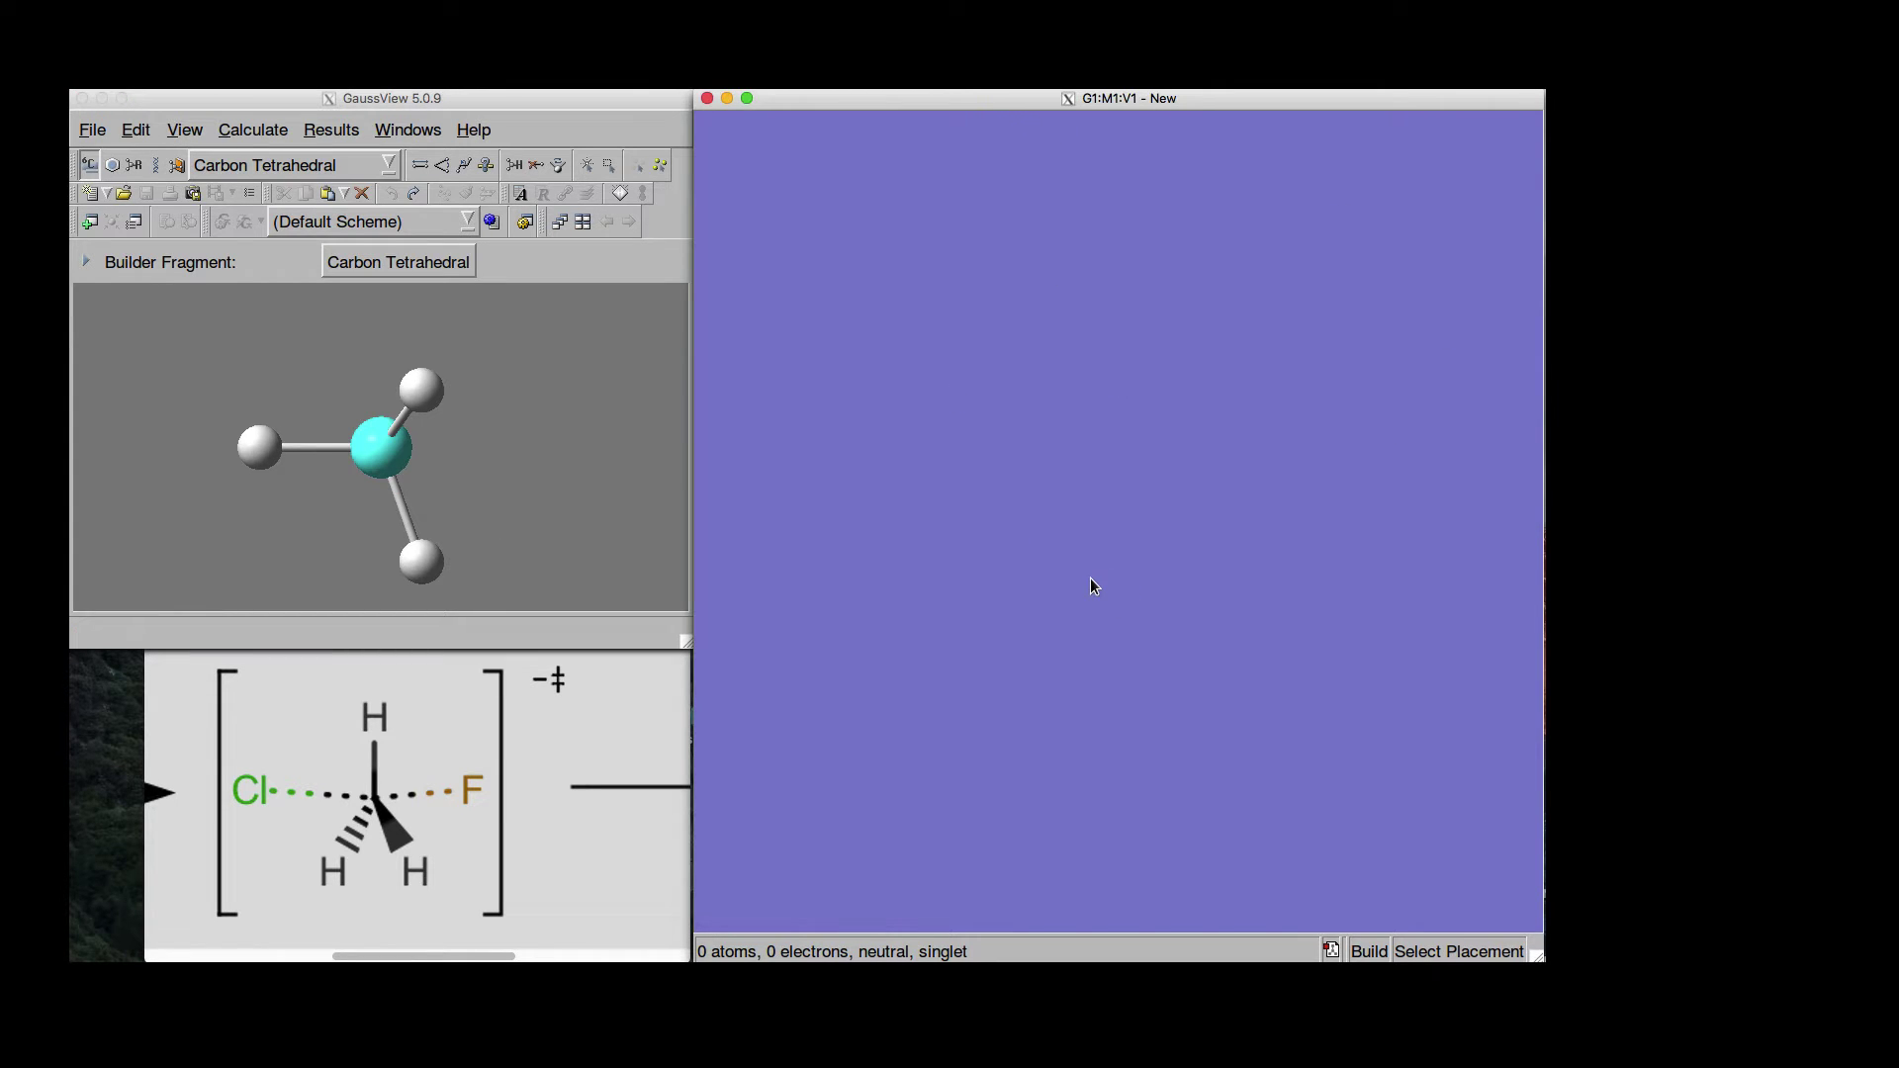
click(1114, 469)
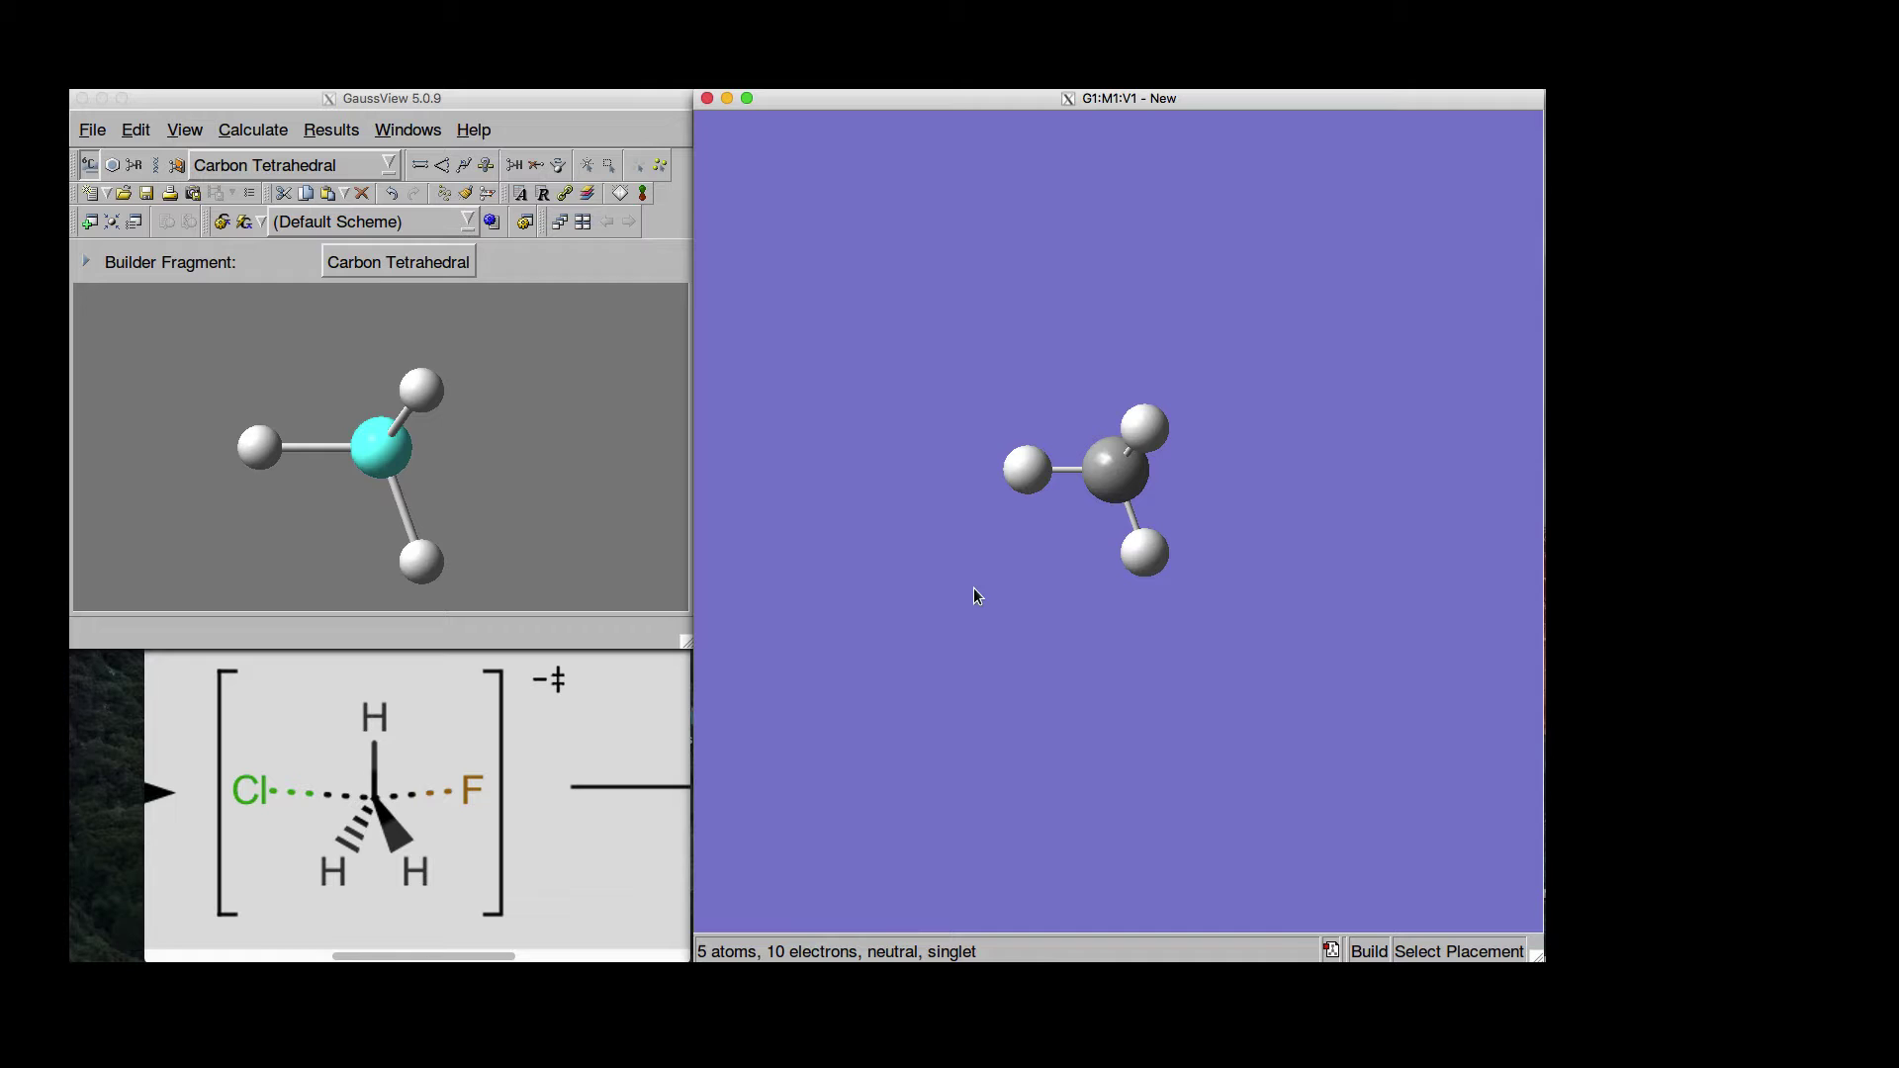
drag(920, 614, 1088, 593)
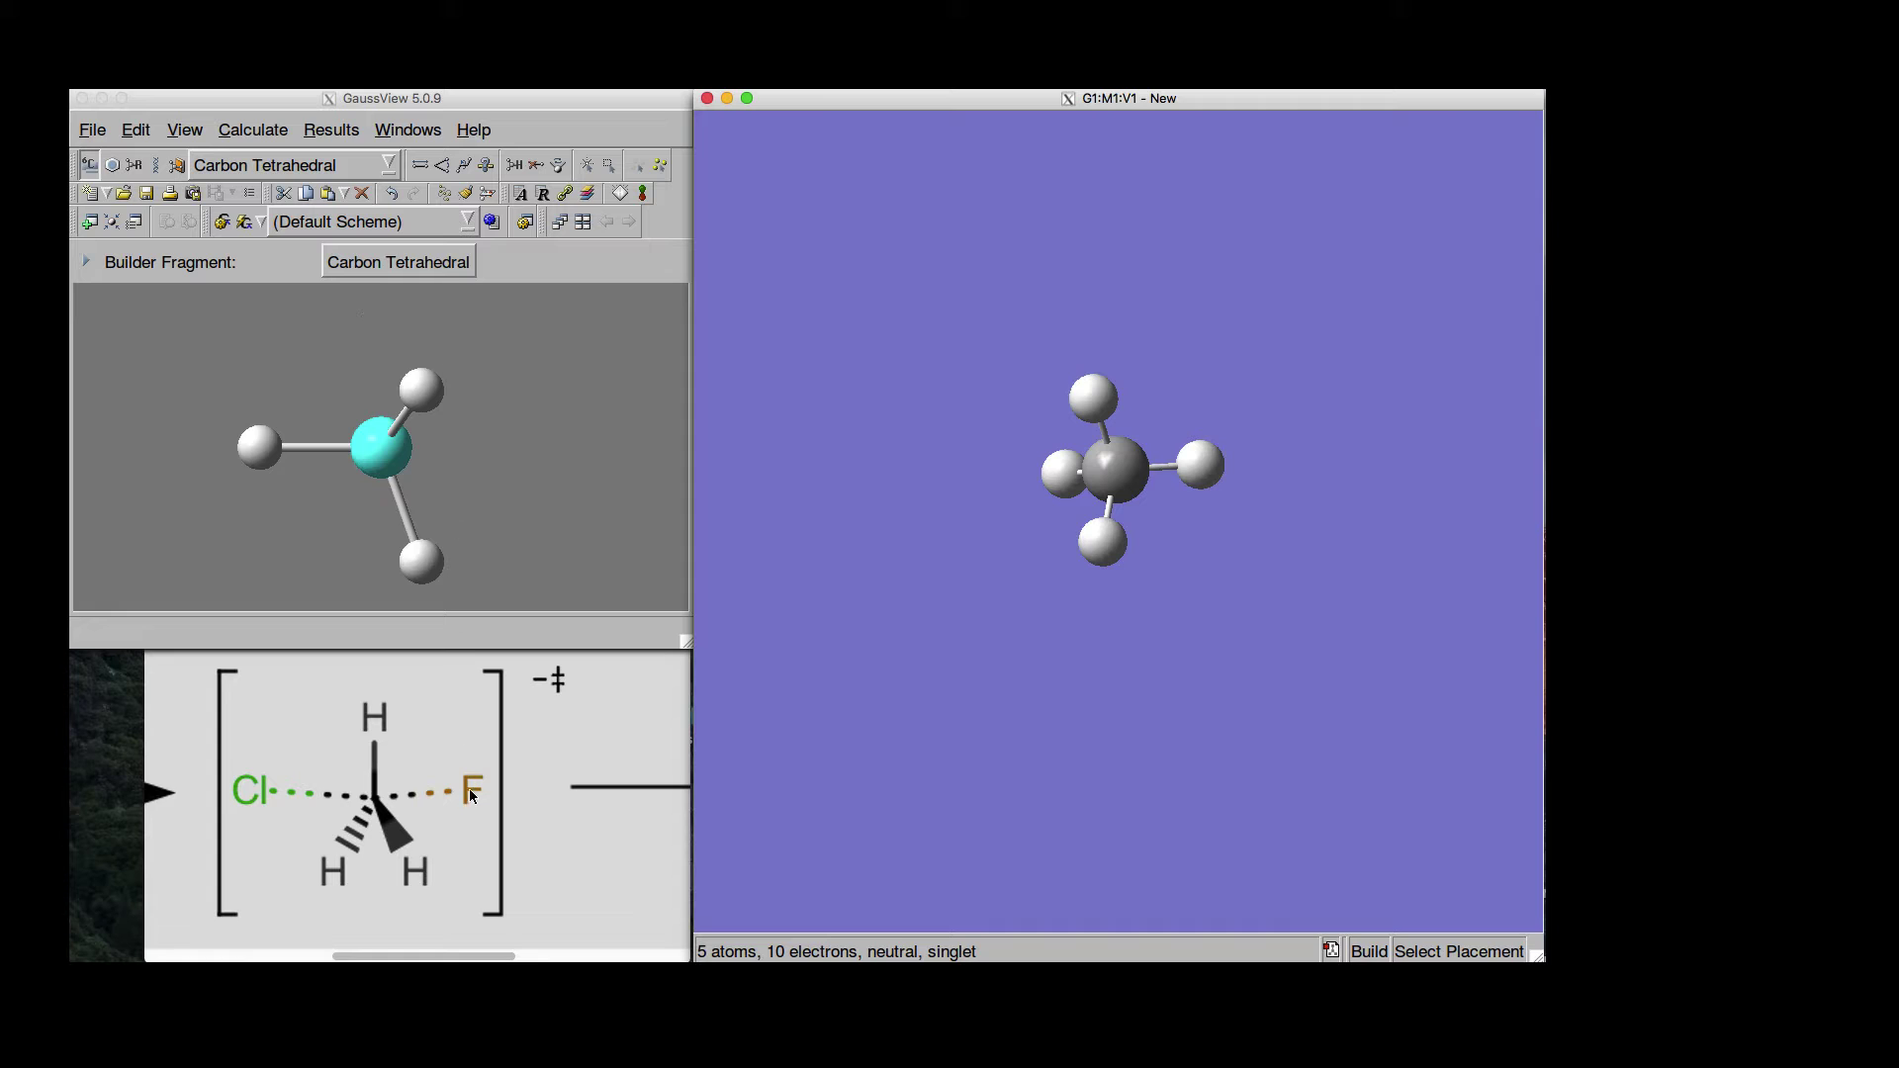
Replace the right-hand hydrogen with a terminal fluorine fragment to make fluoromethane
click(263, 259)
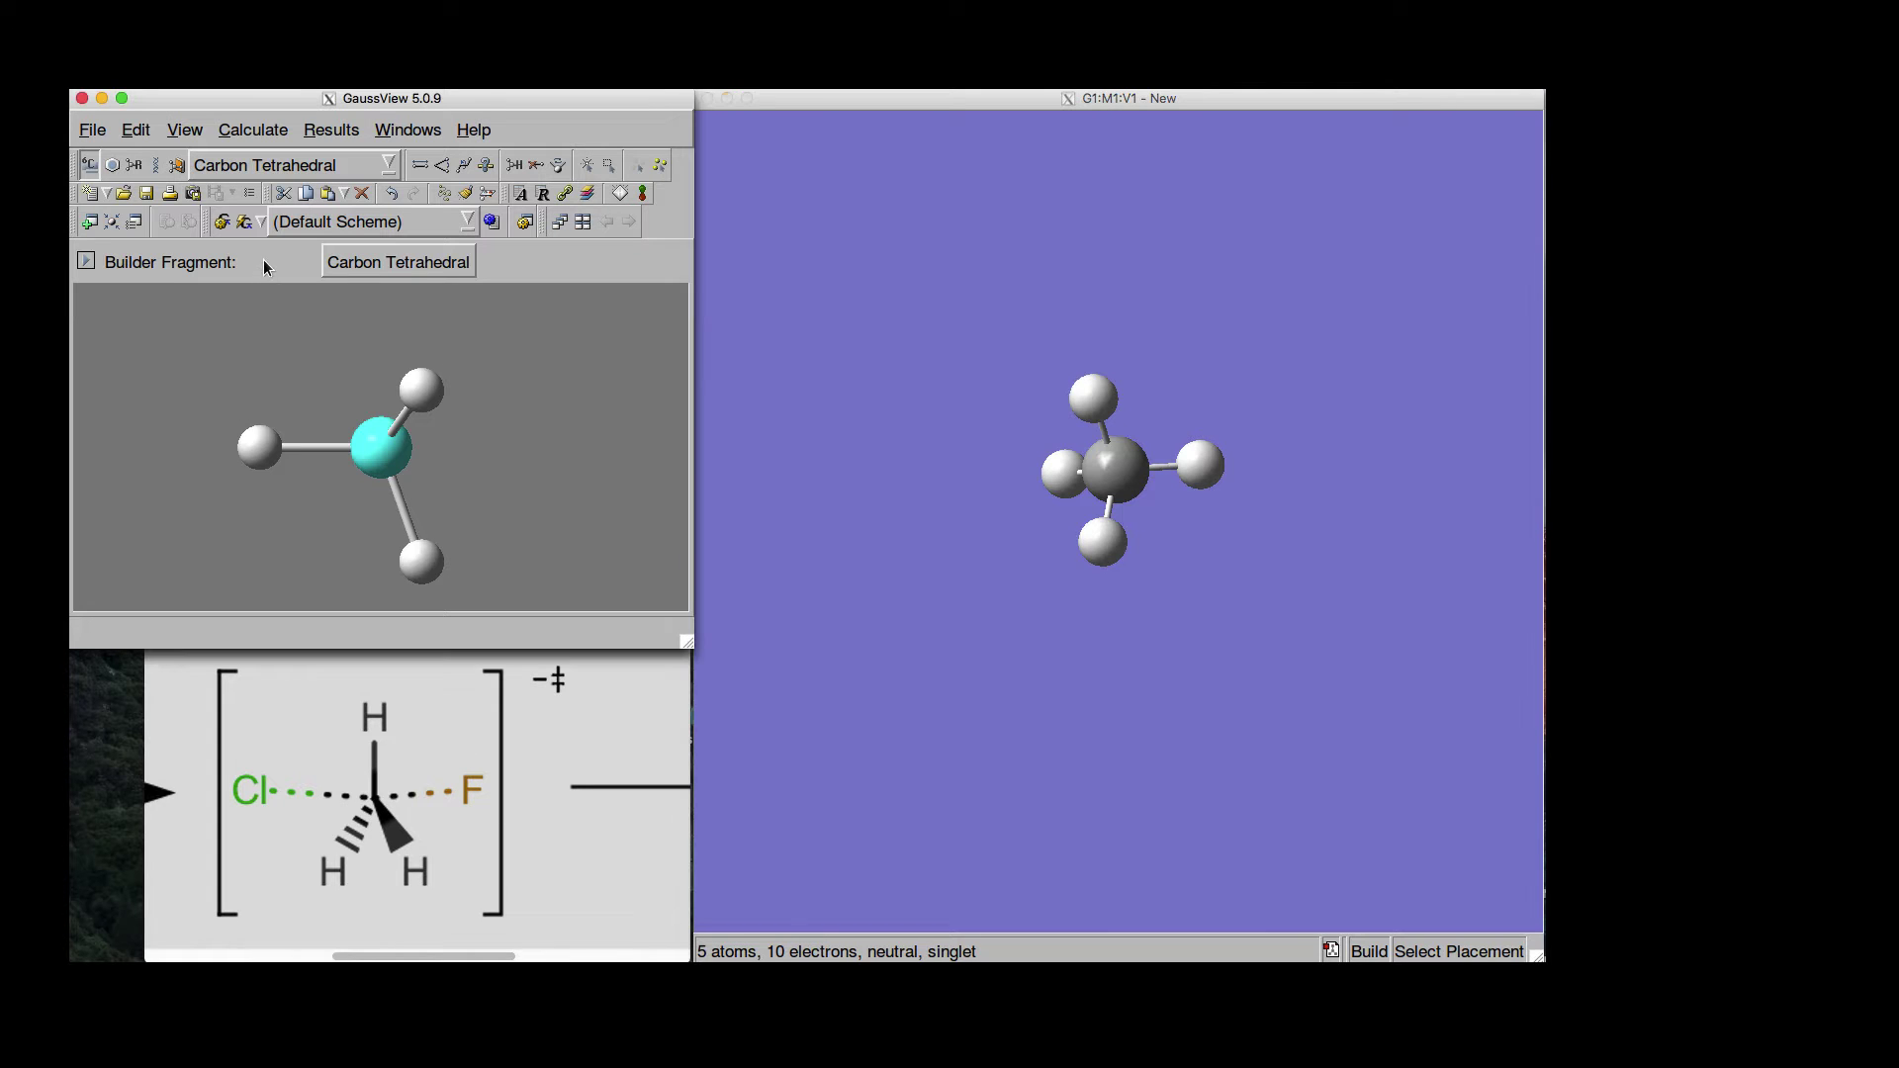
click(89, 169)
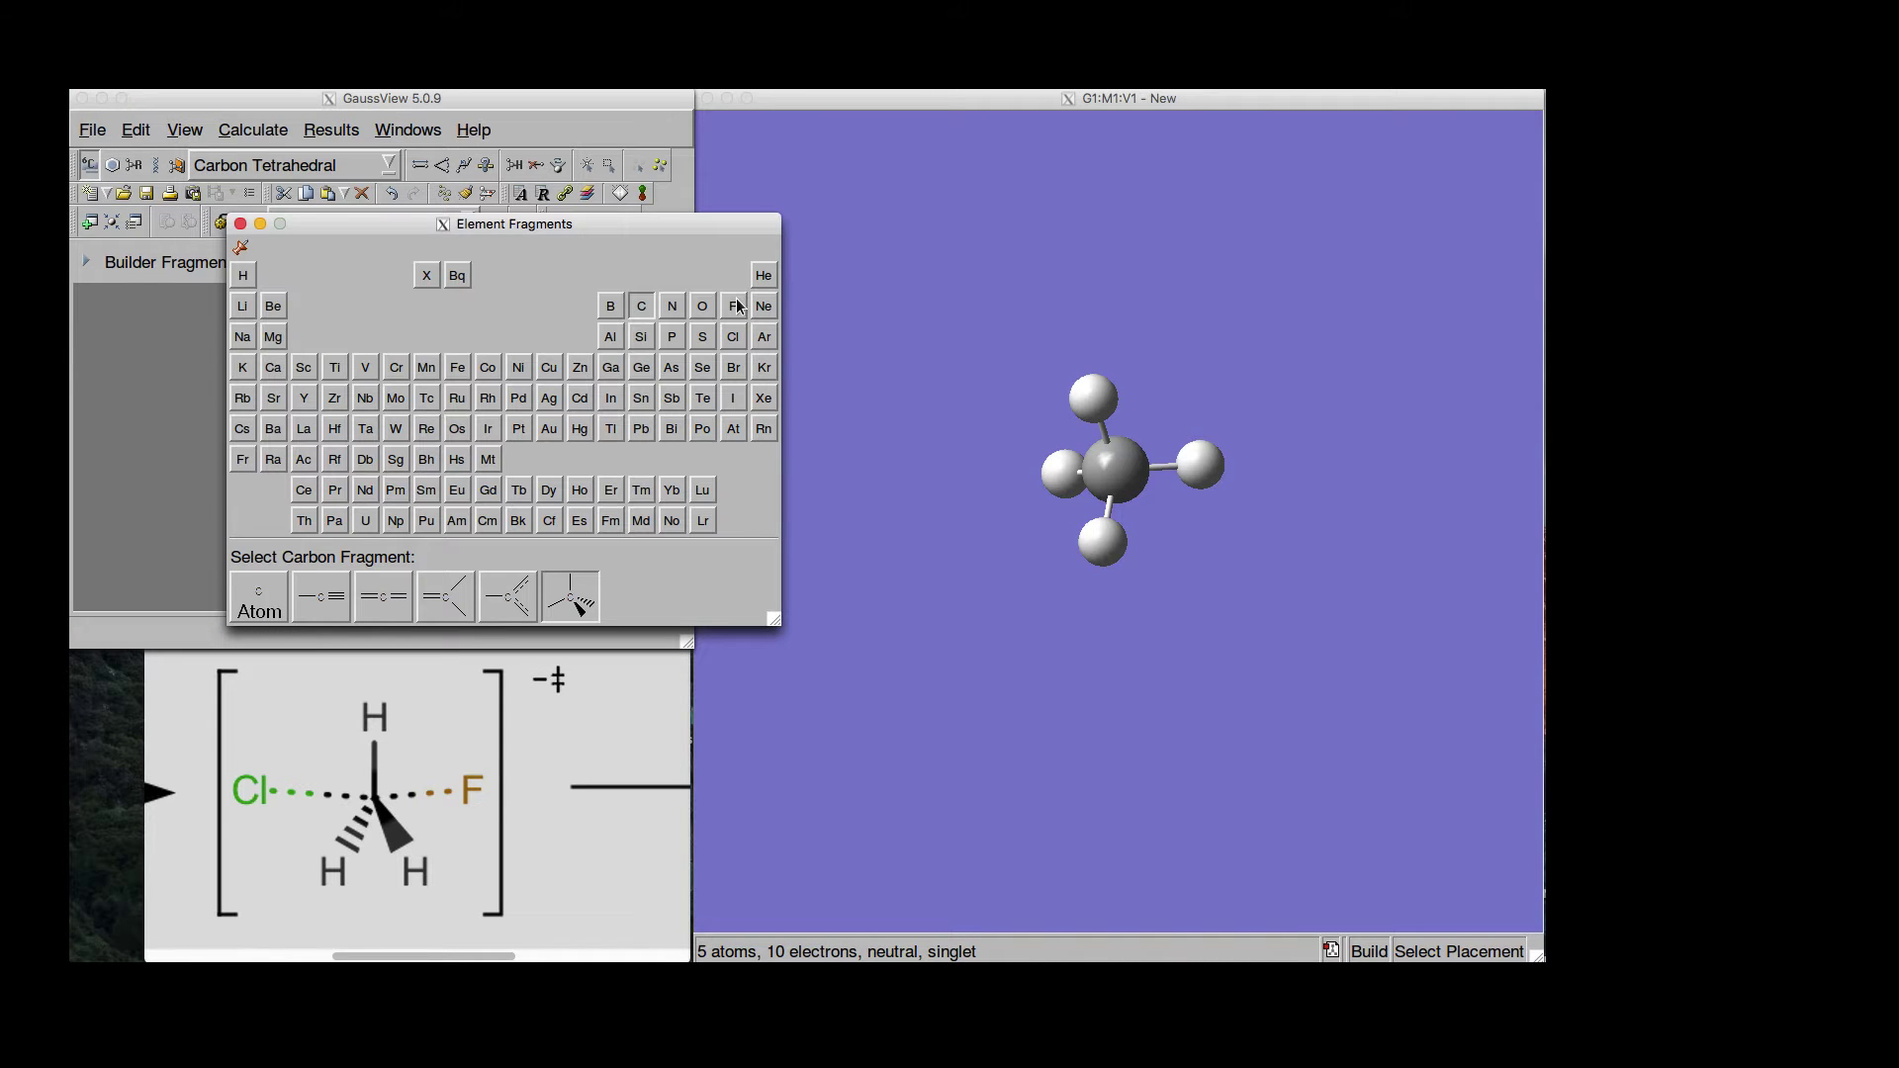
click(734, 307)
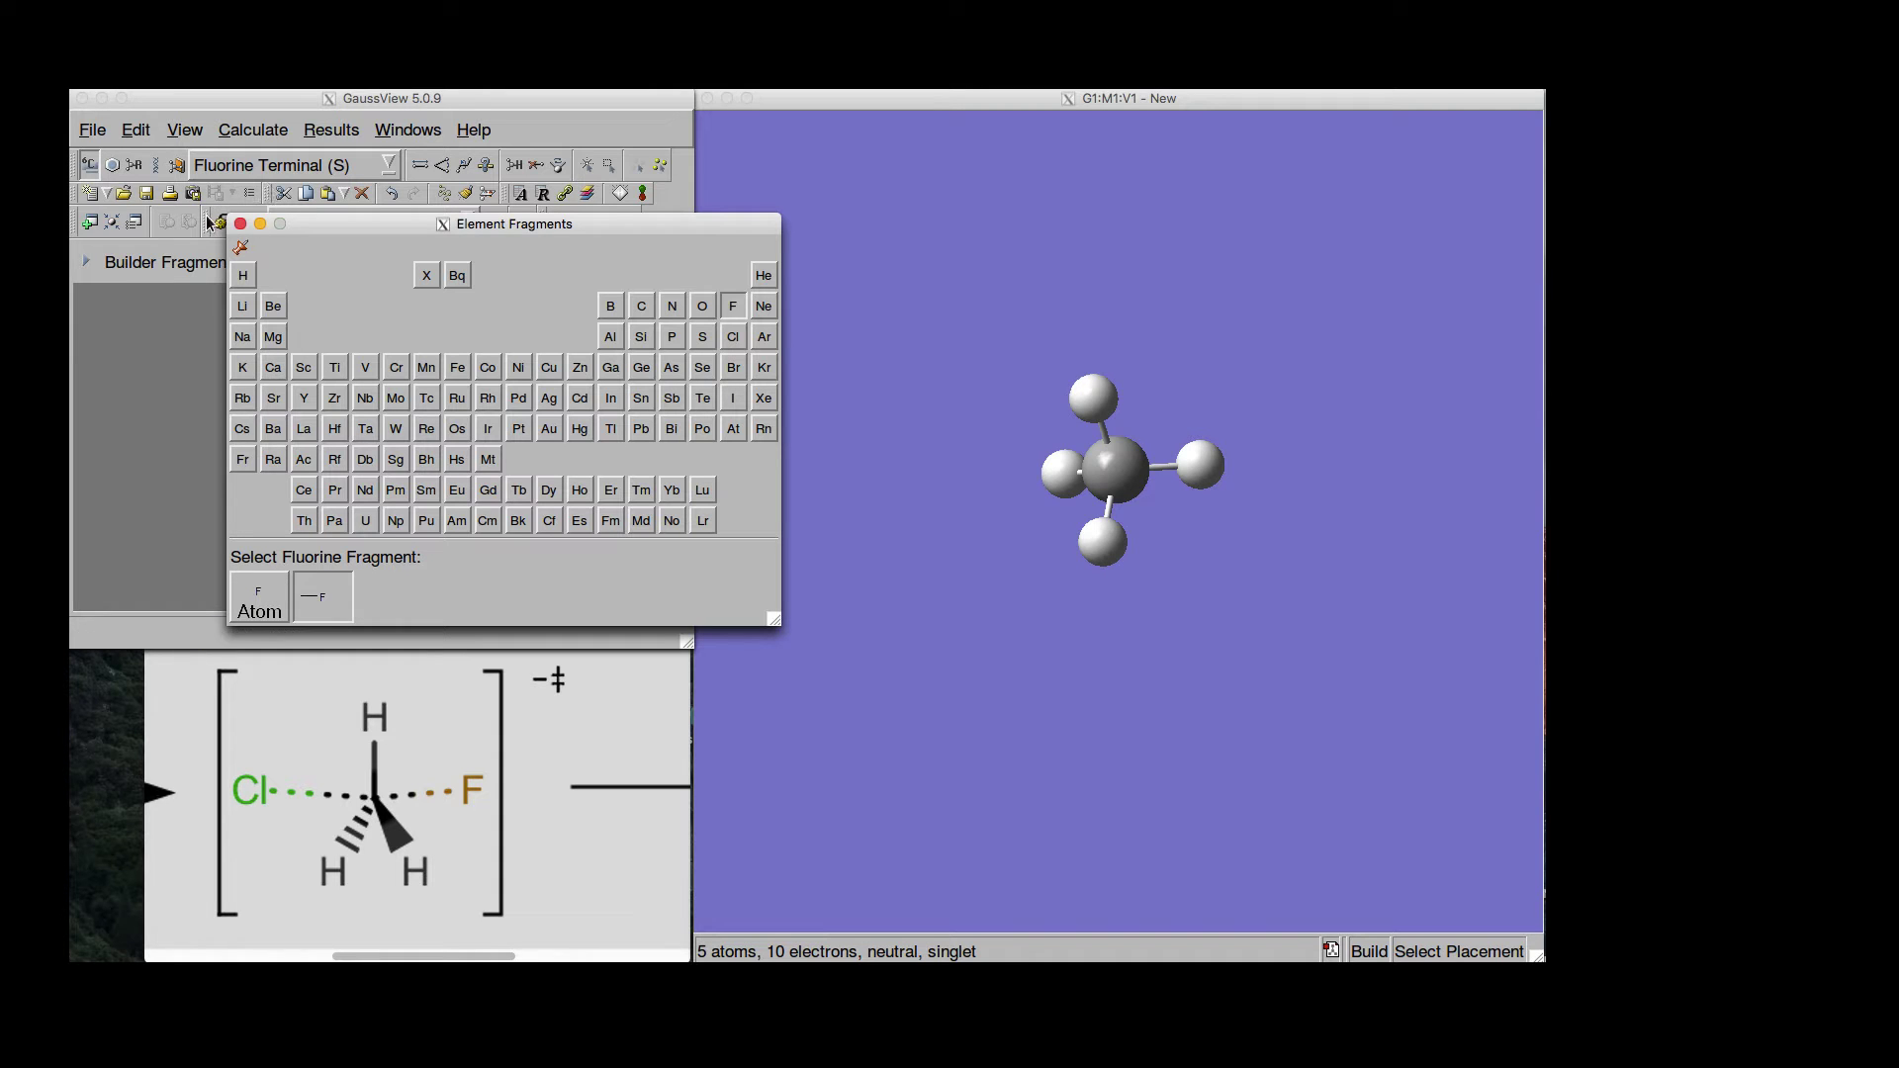
click(240, 224)
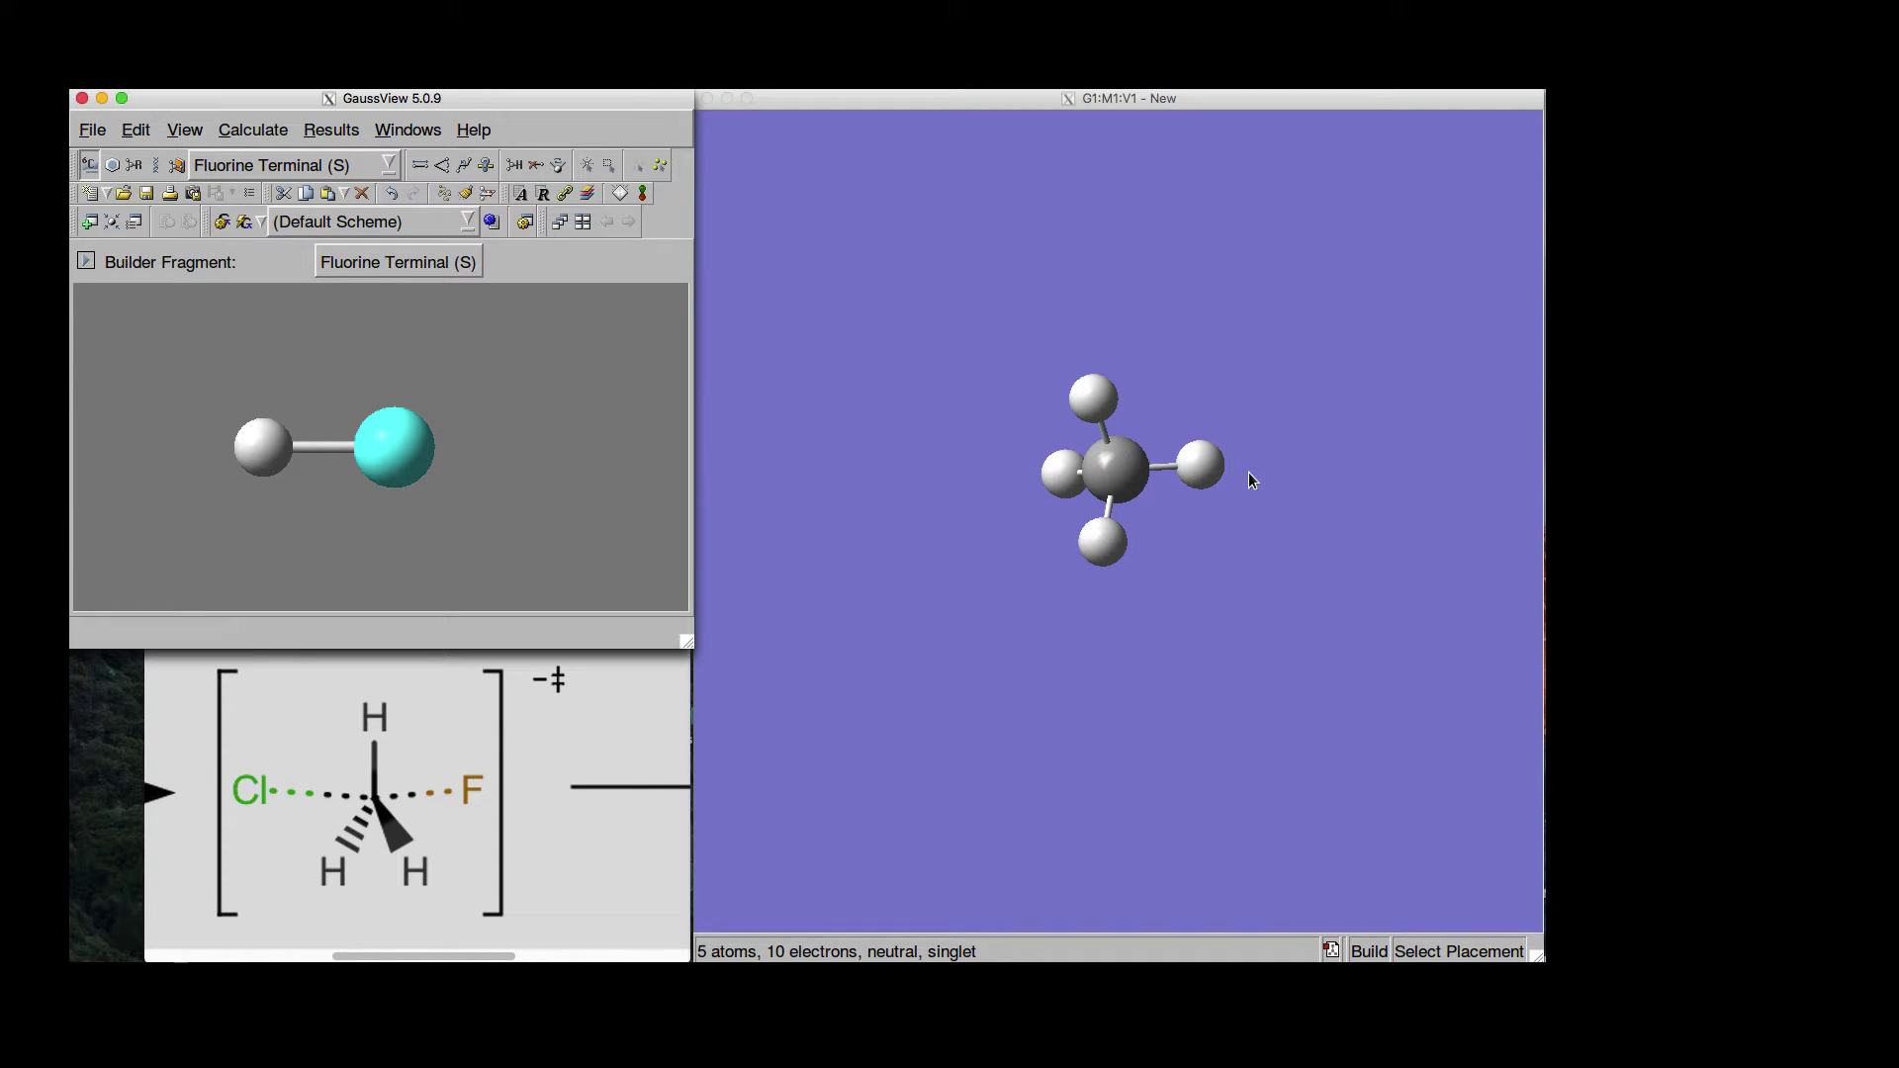
click(1204, 466)
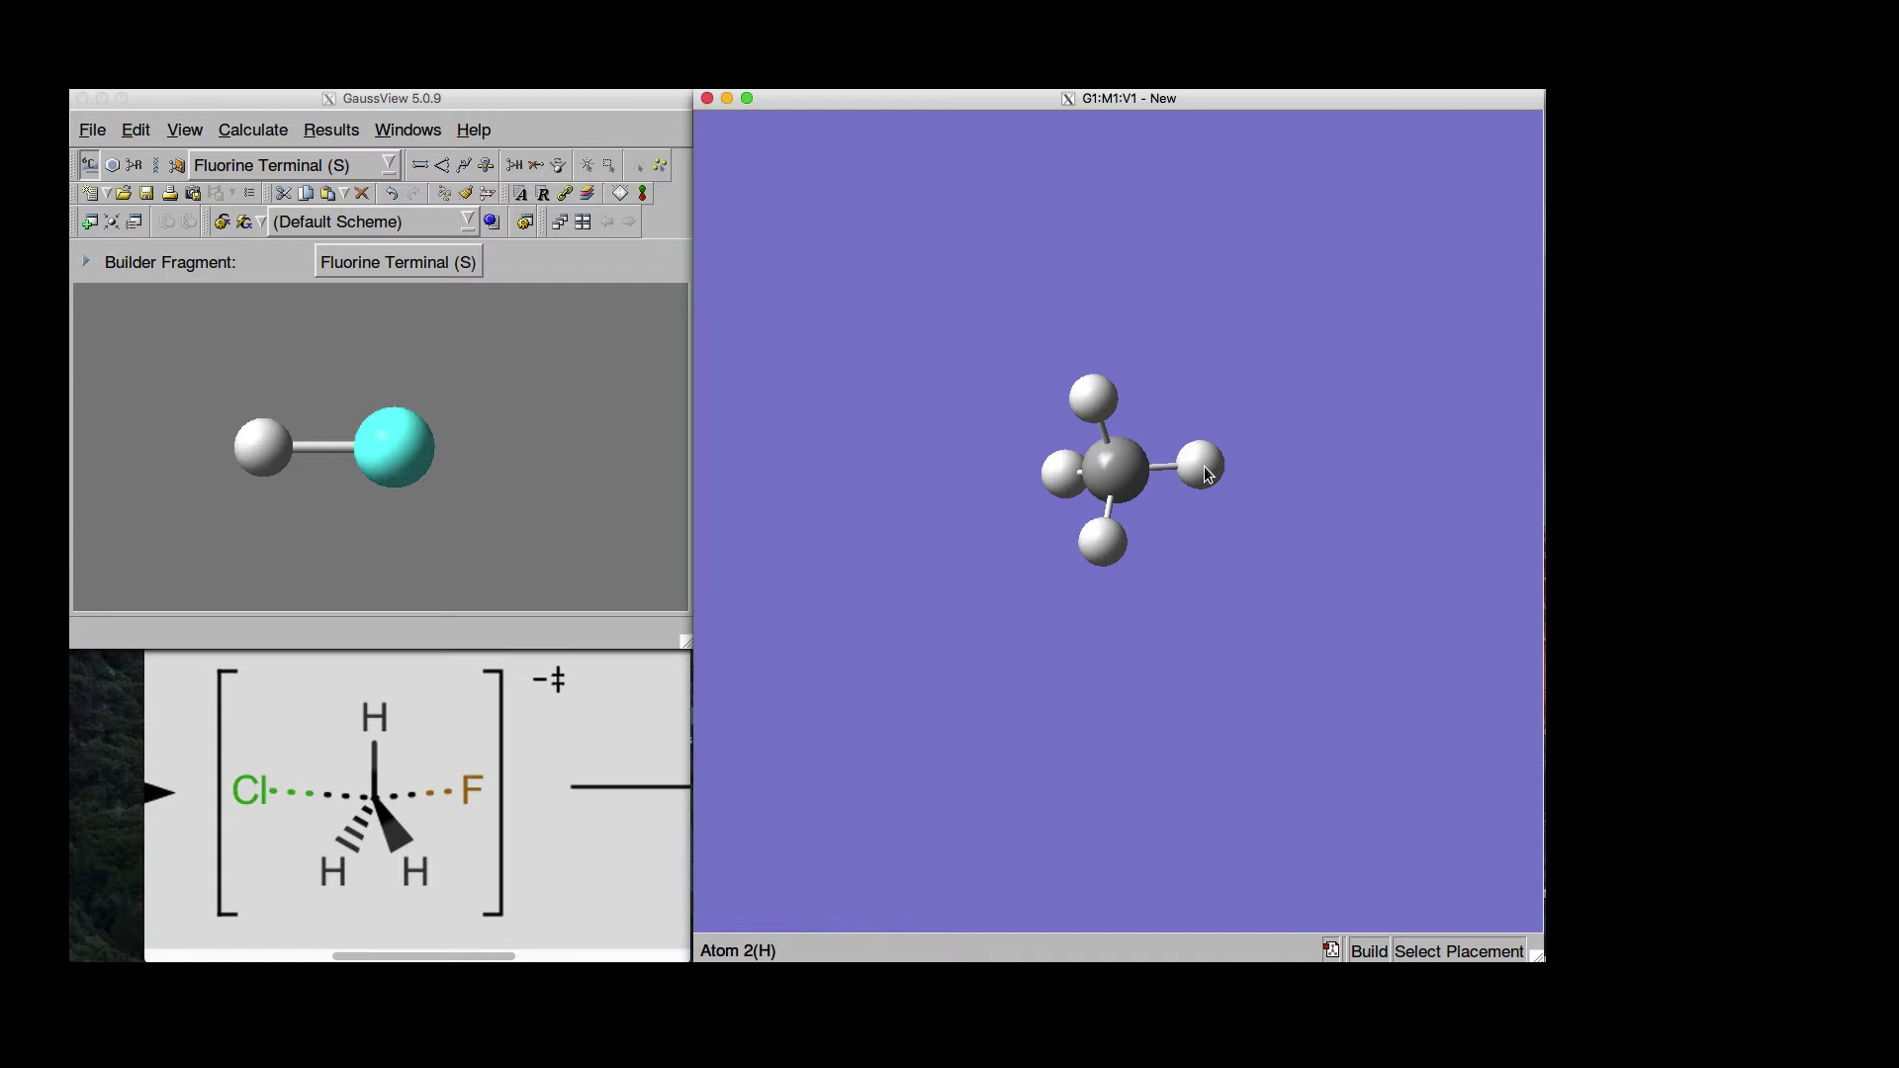
click(1205, 469)
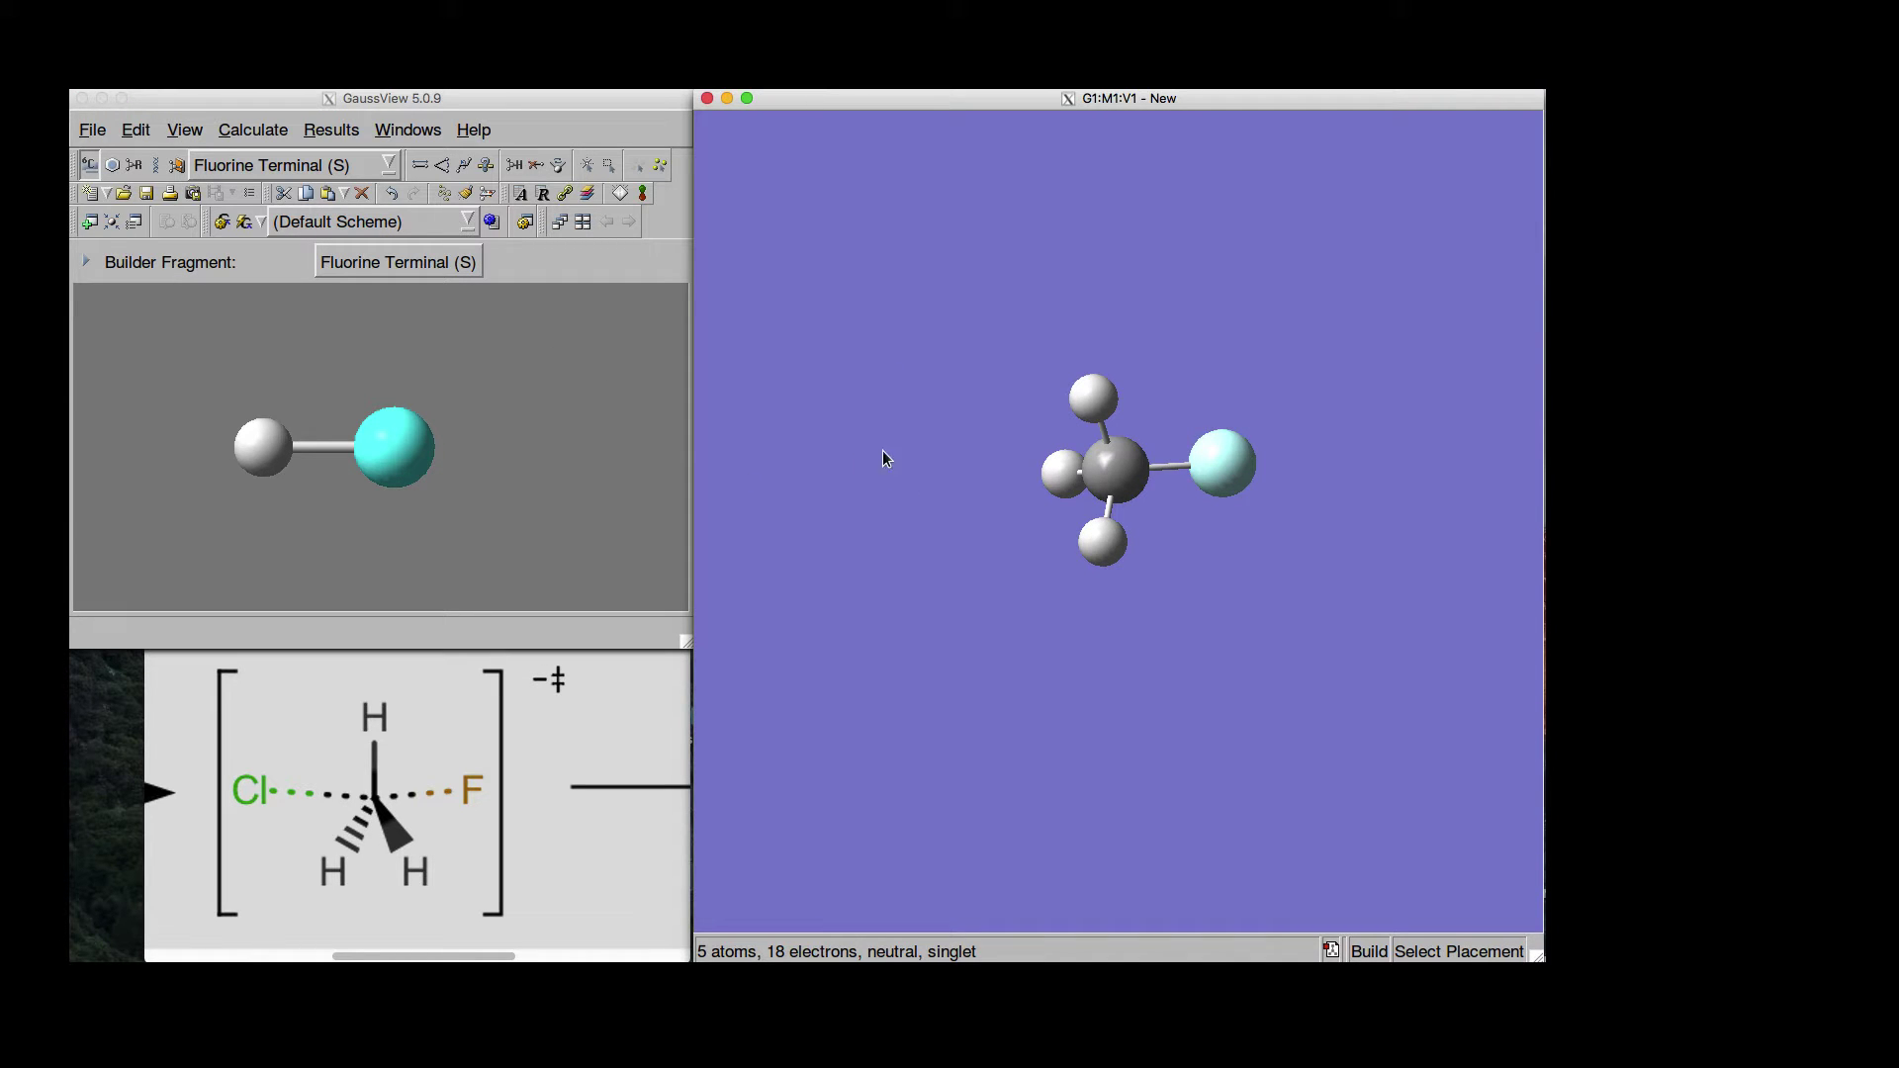
Place a lone chlorine atom left of the carbon, opposite the fluorine, and rotate to inspect
click(521, 265)
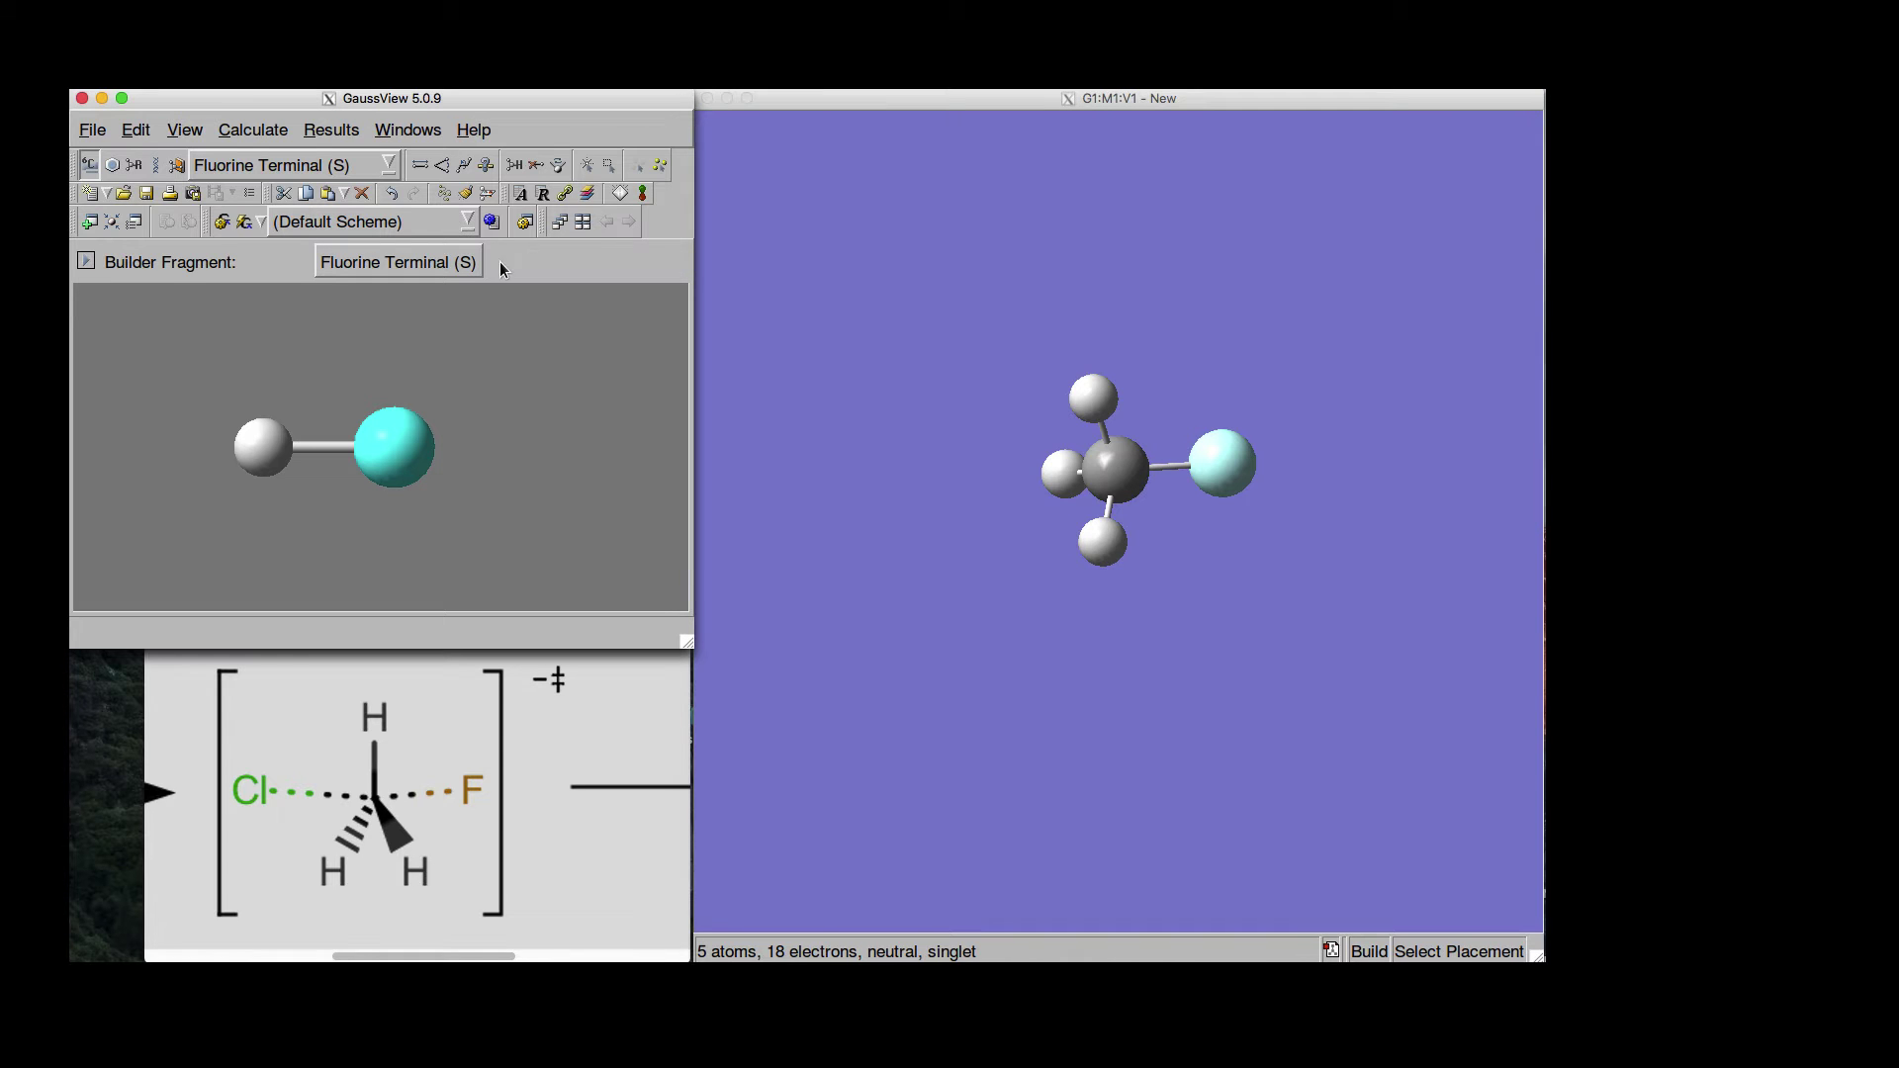
click(89, 168)
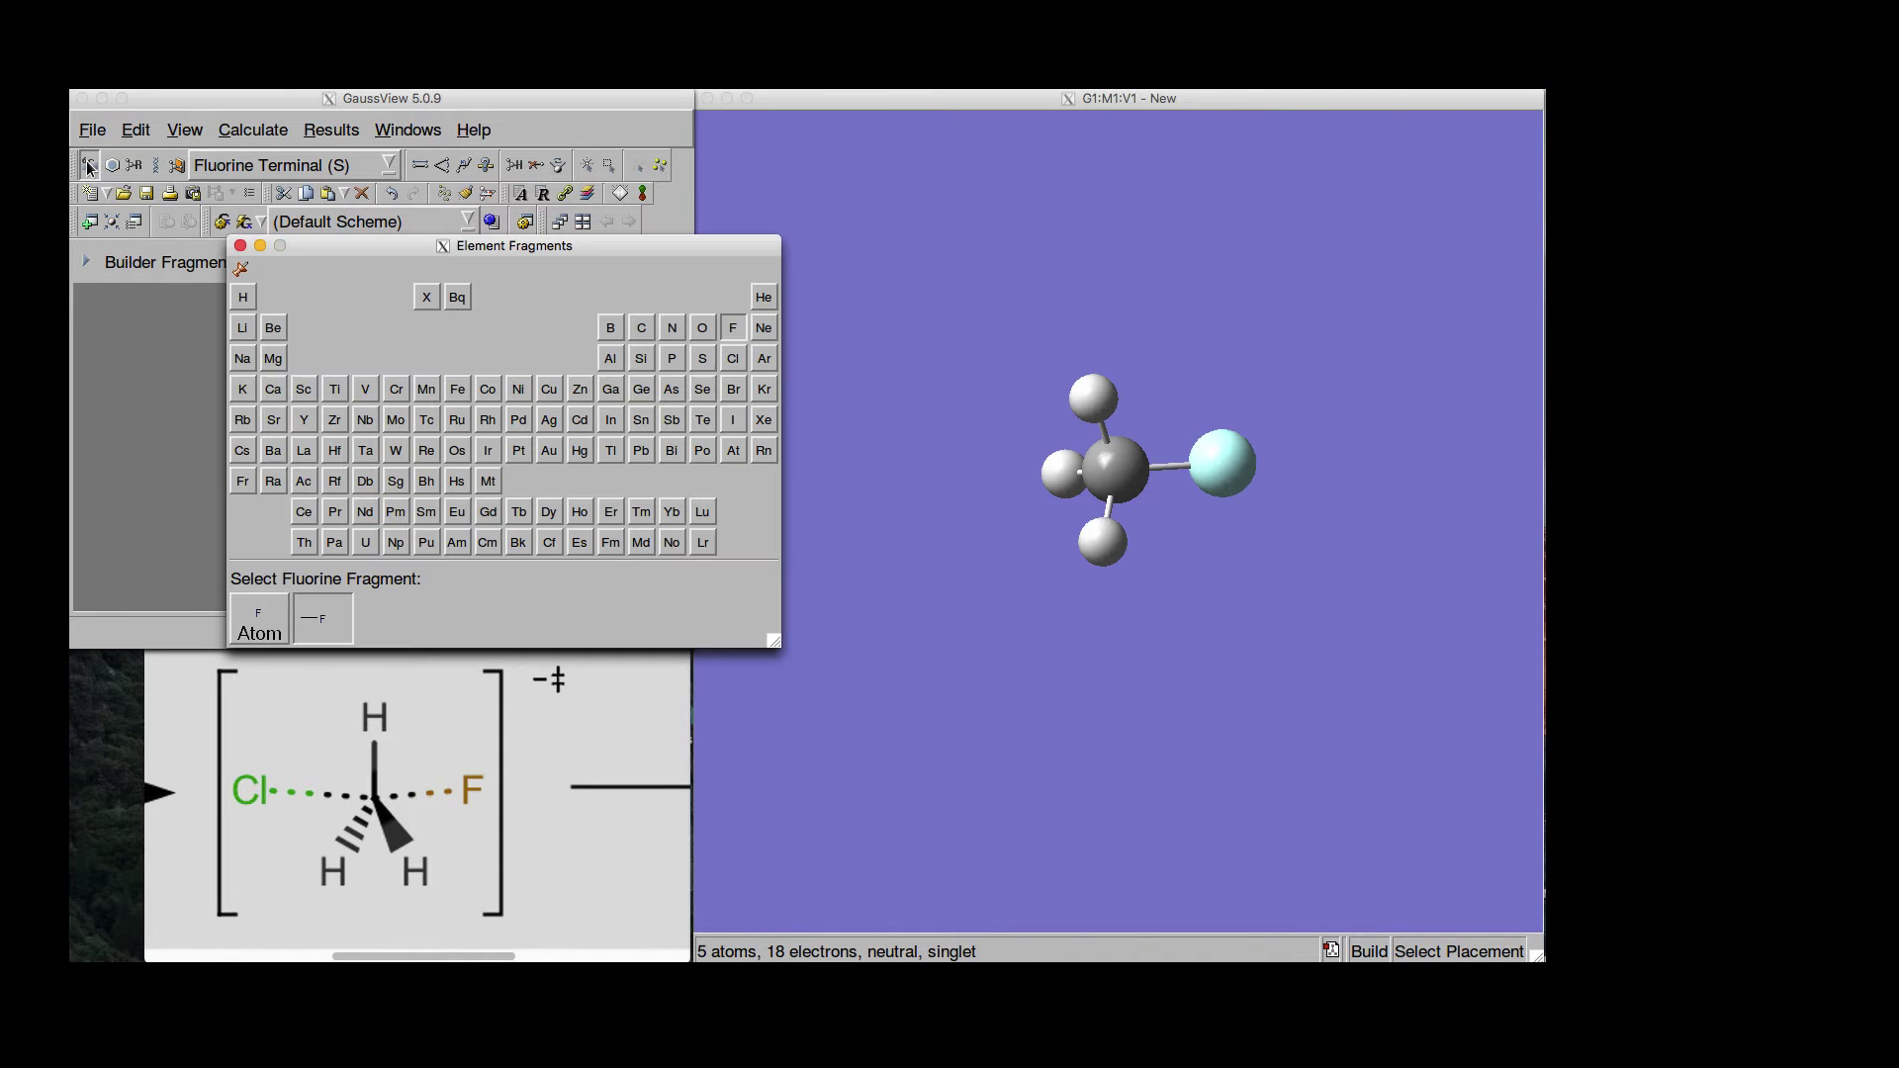
click(733, 358)
click(268, 622)
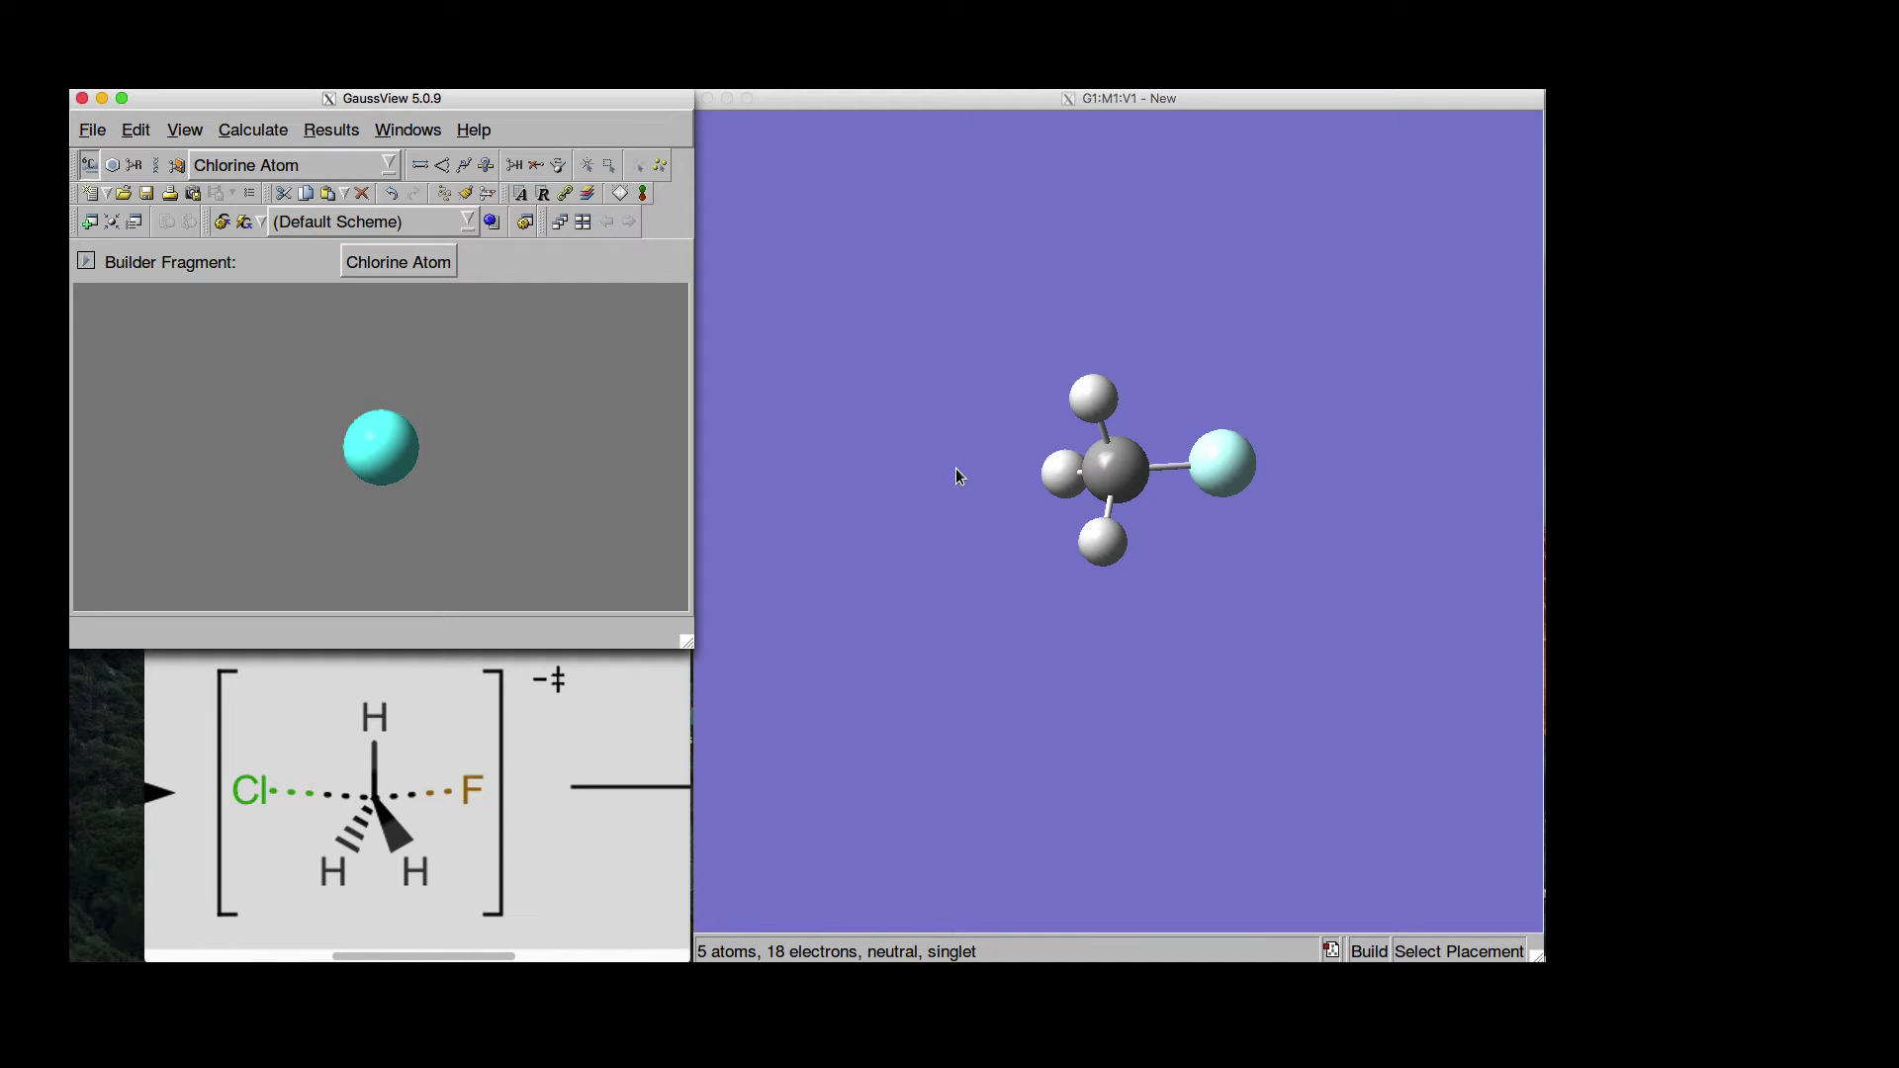
click(942, 465)
click(941, 465)
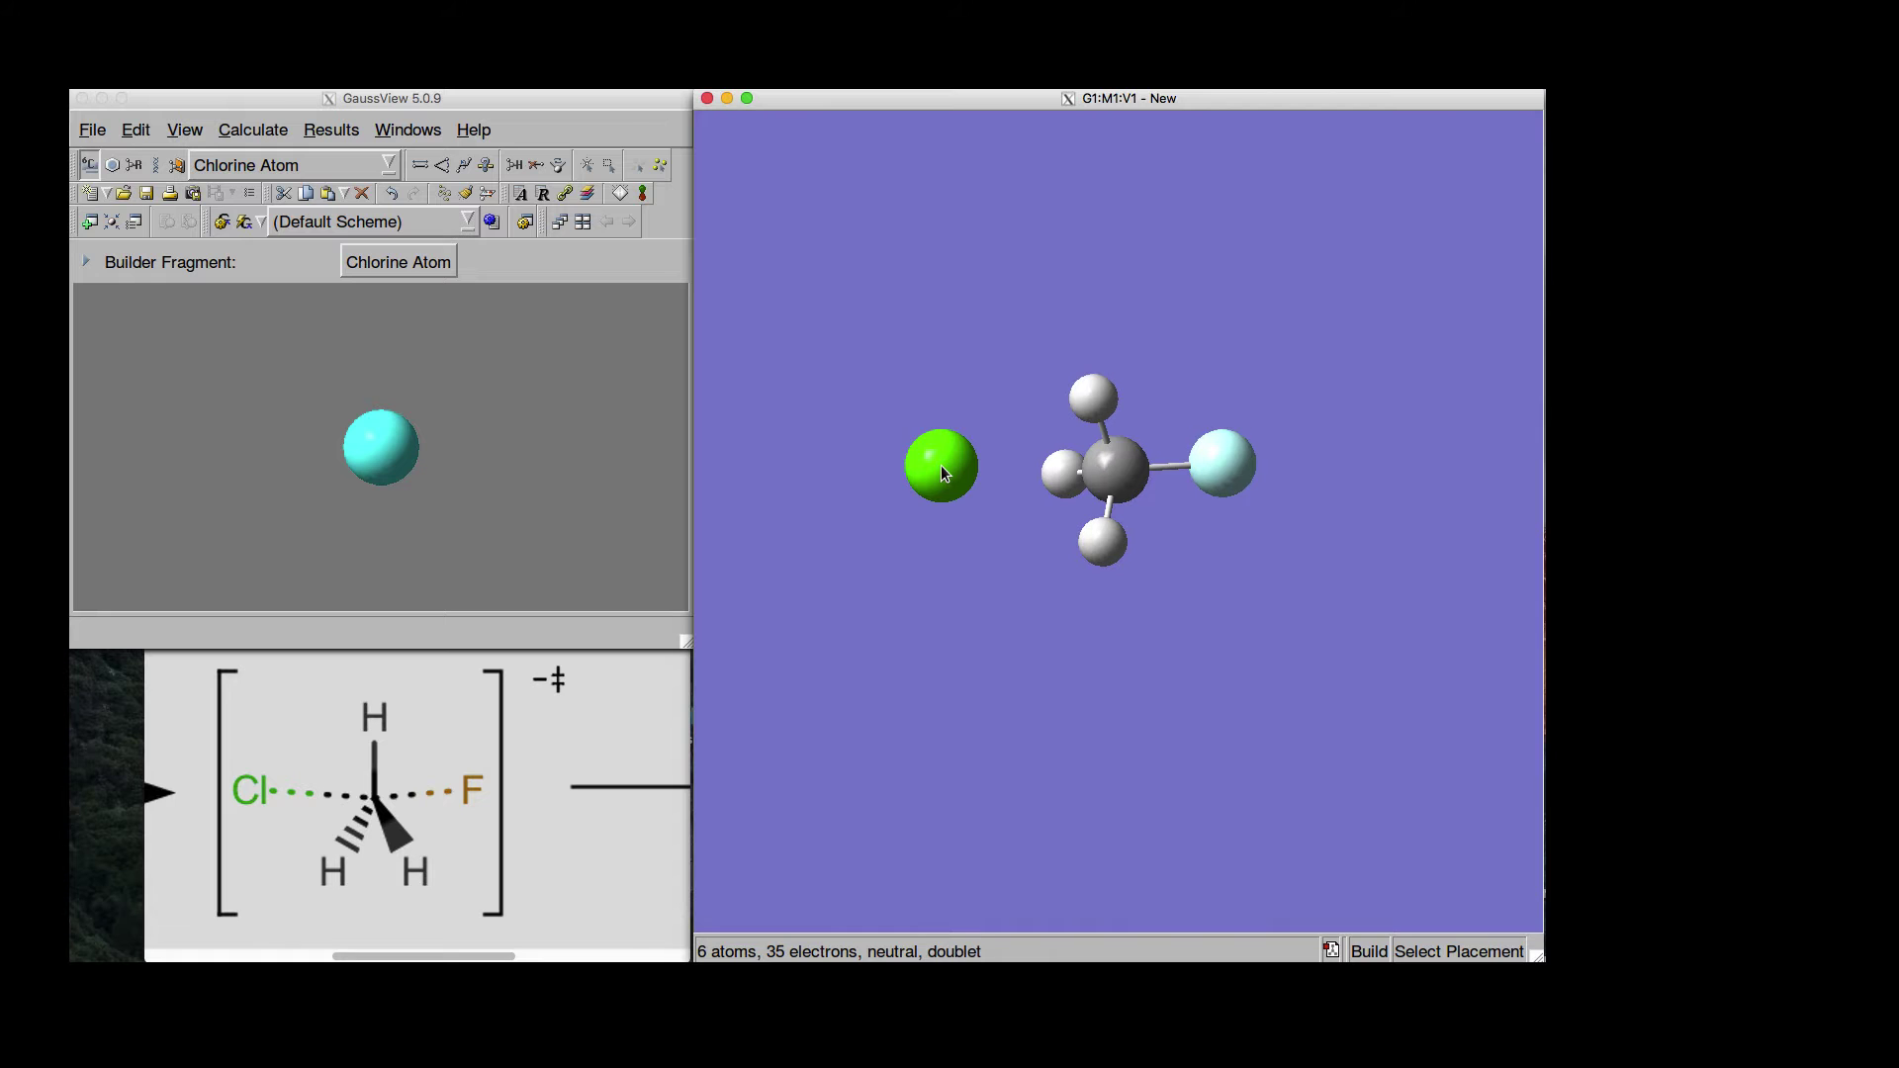
drag(1331, 639, 1390, 644)
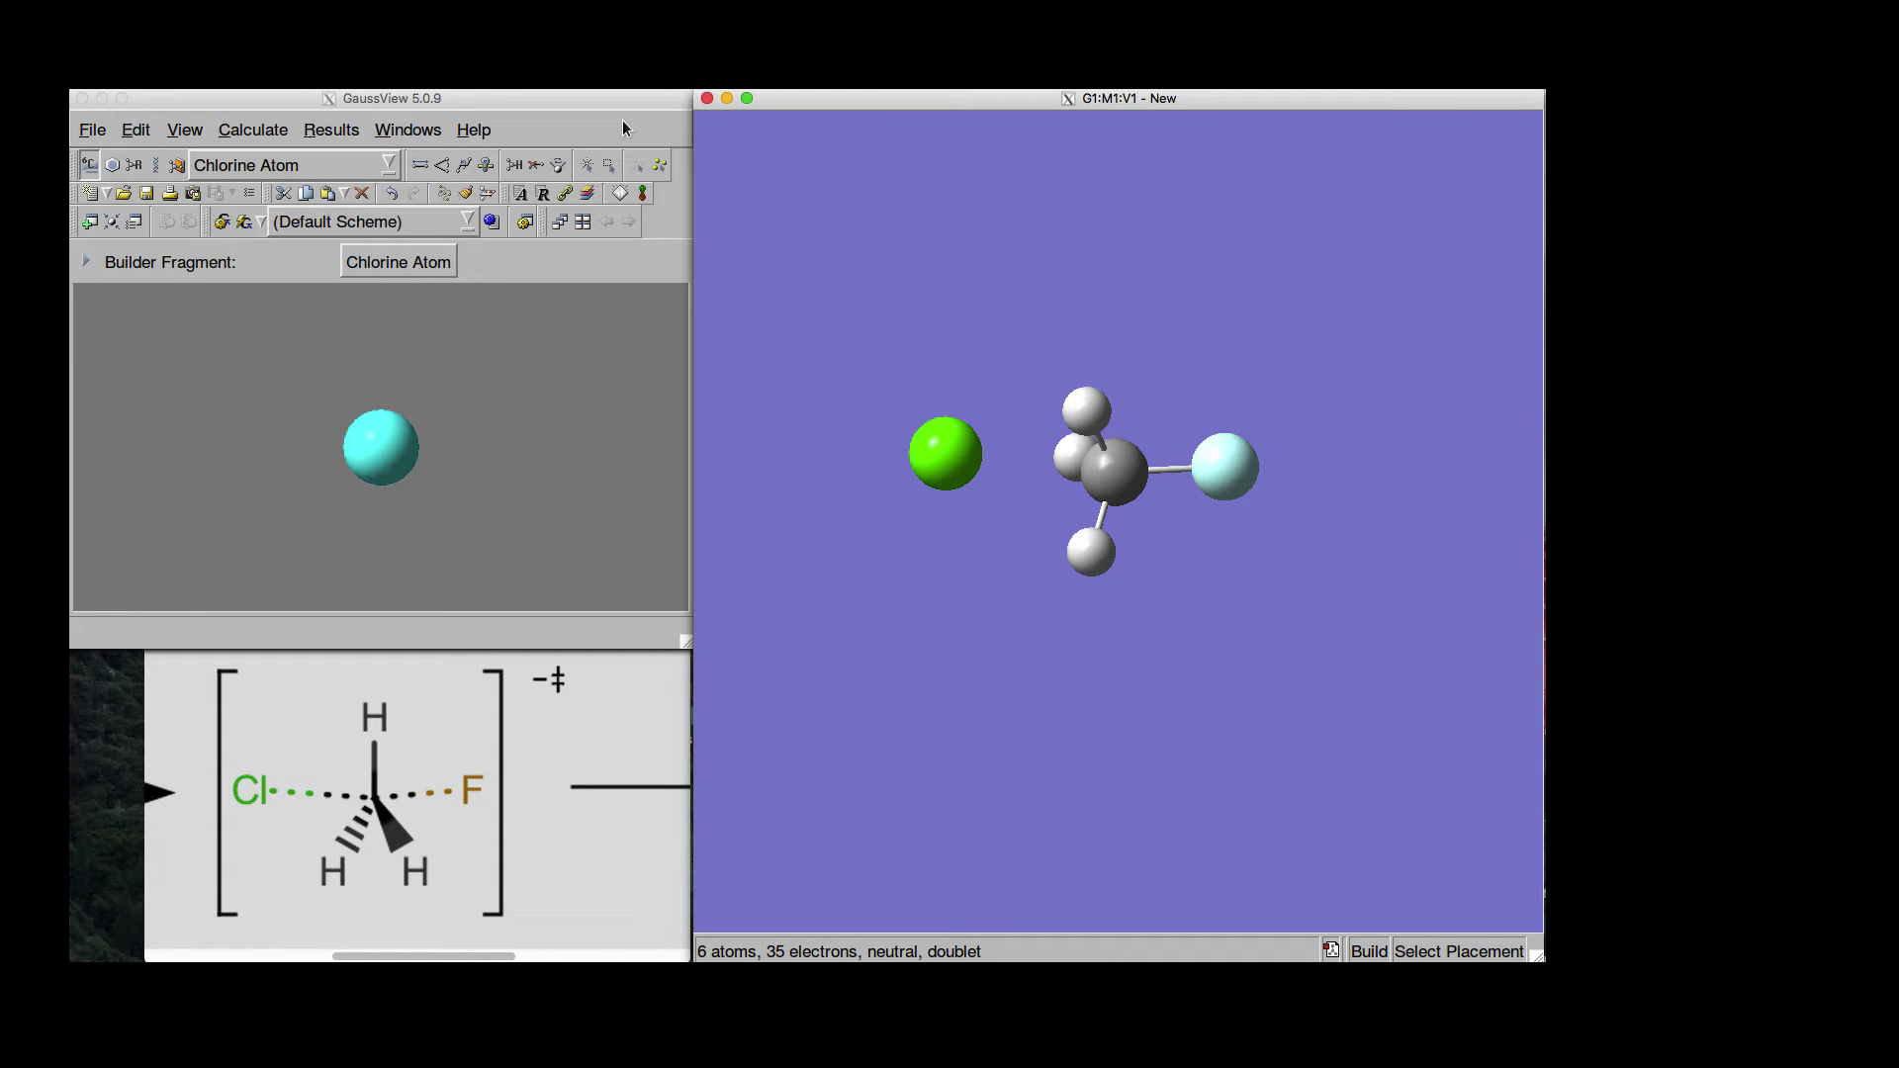
Join the chlorine to the carbon with a single bond about 1.98 Å long
click(587, 125)
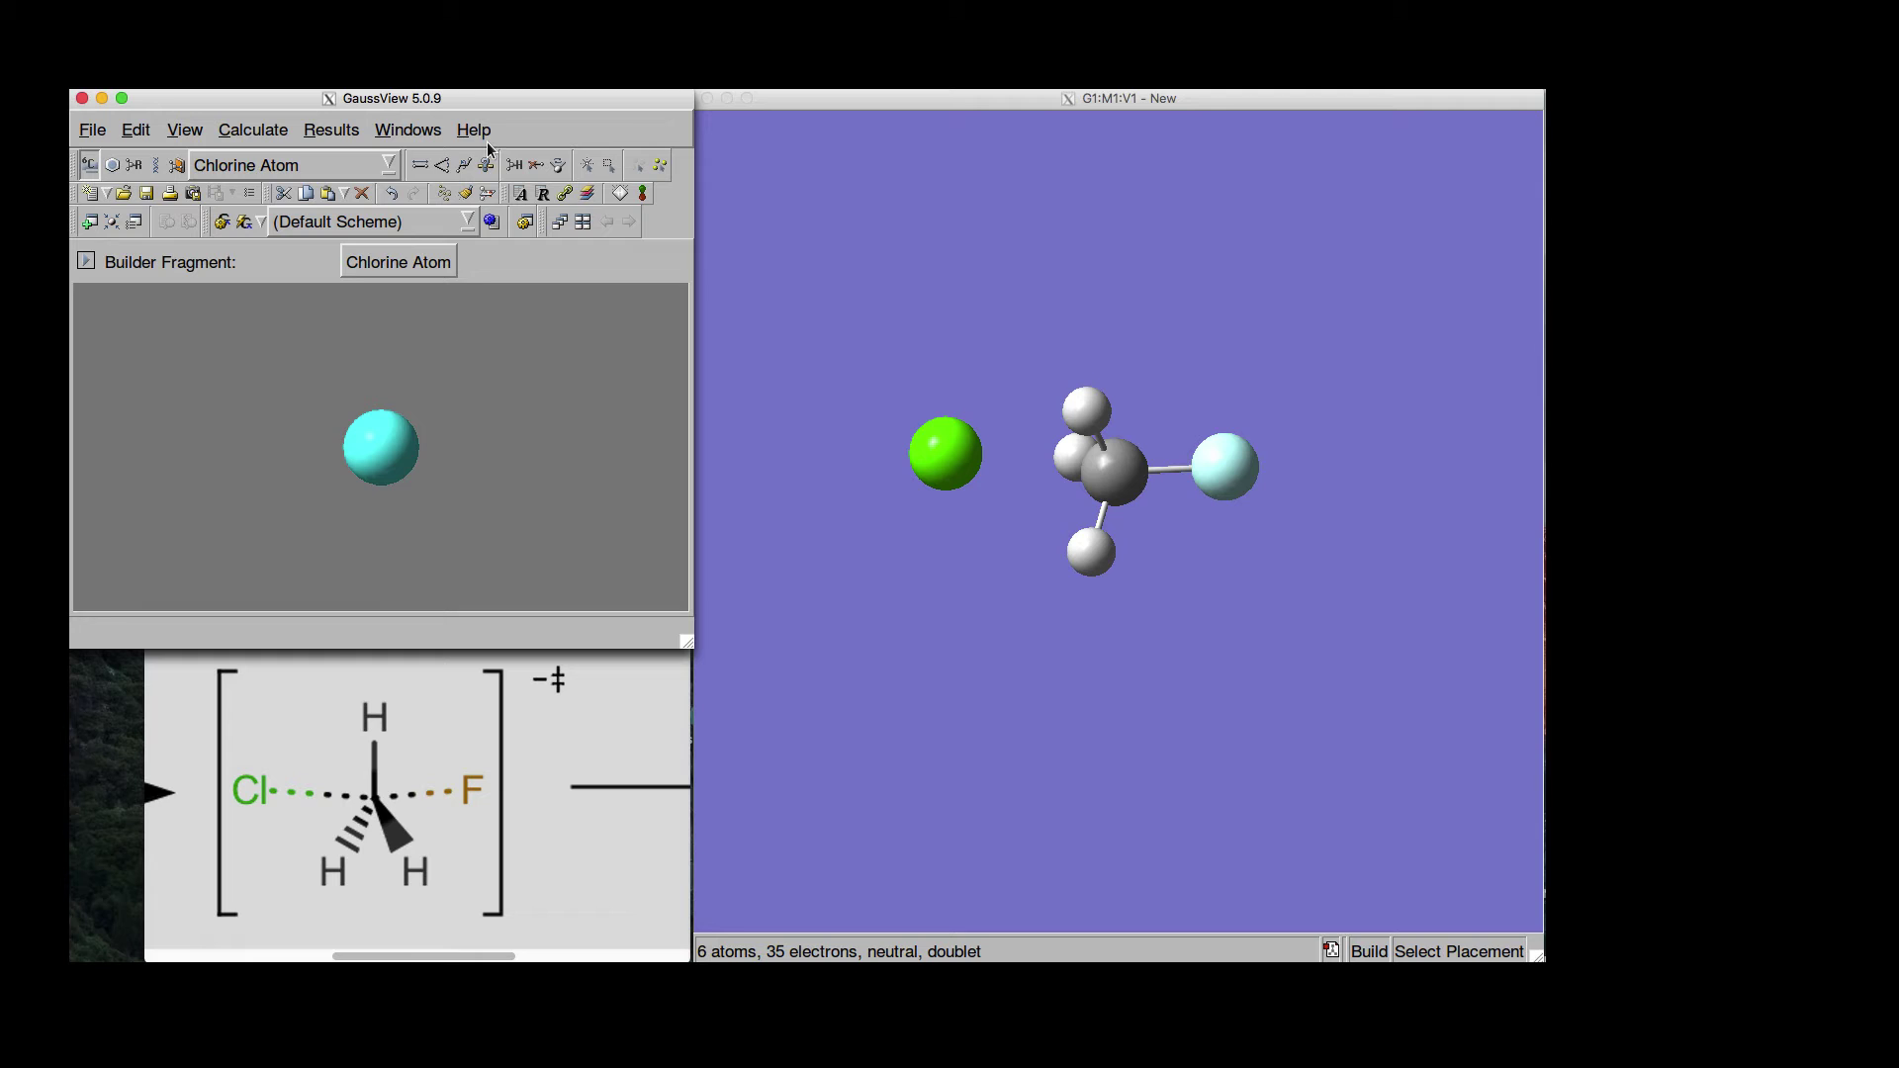
click(422, 165)
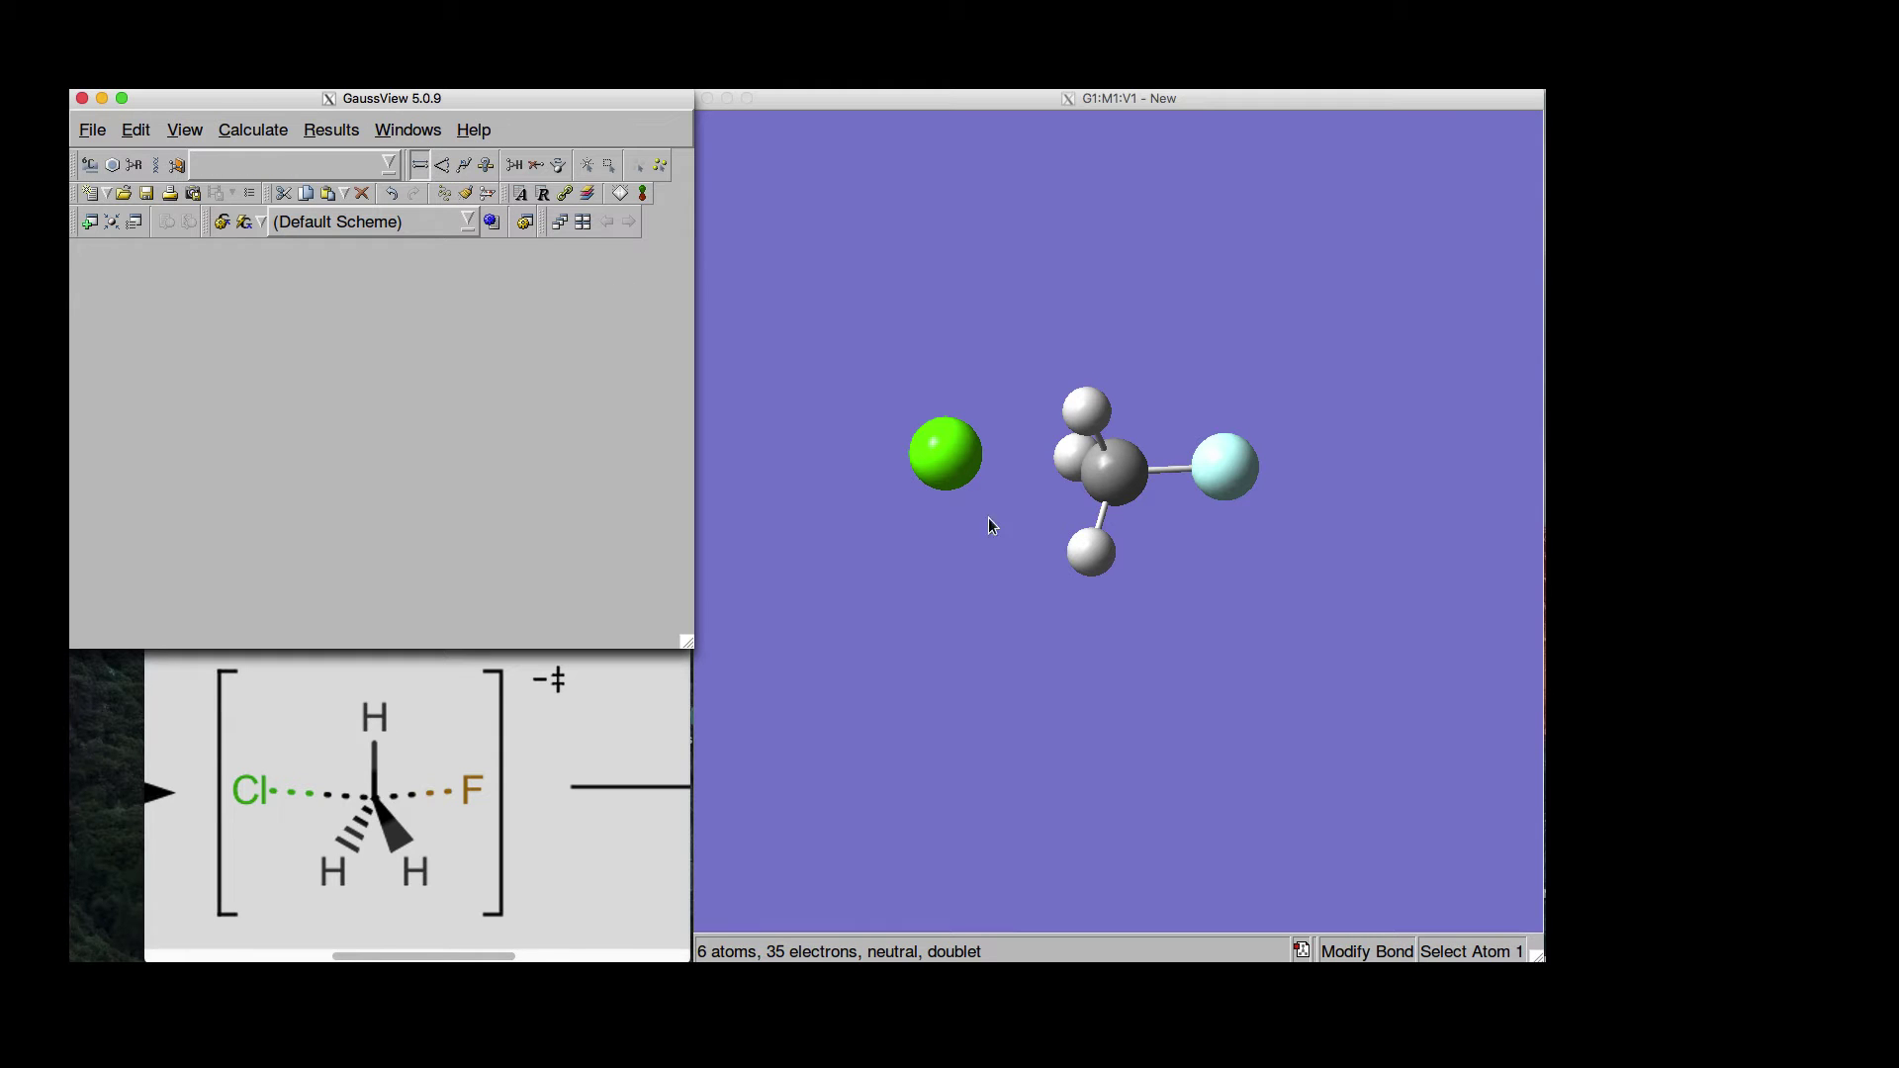
click(946, 460)
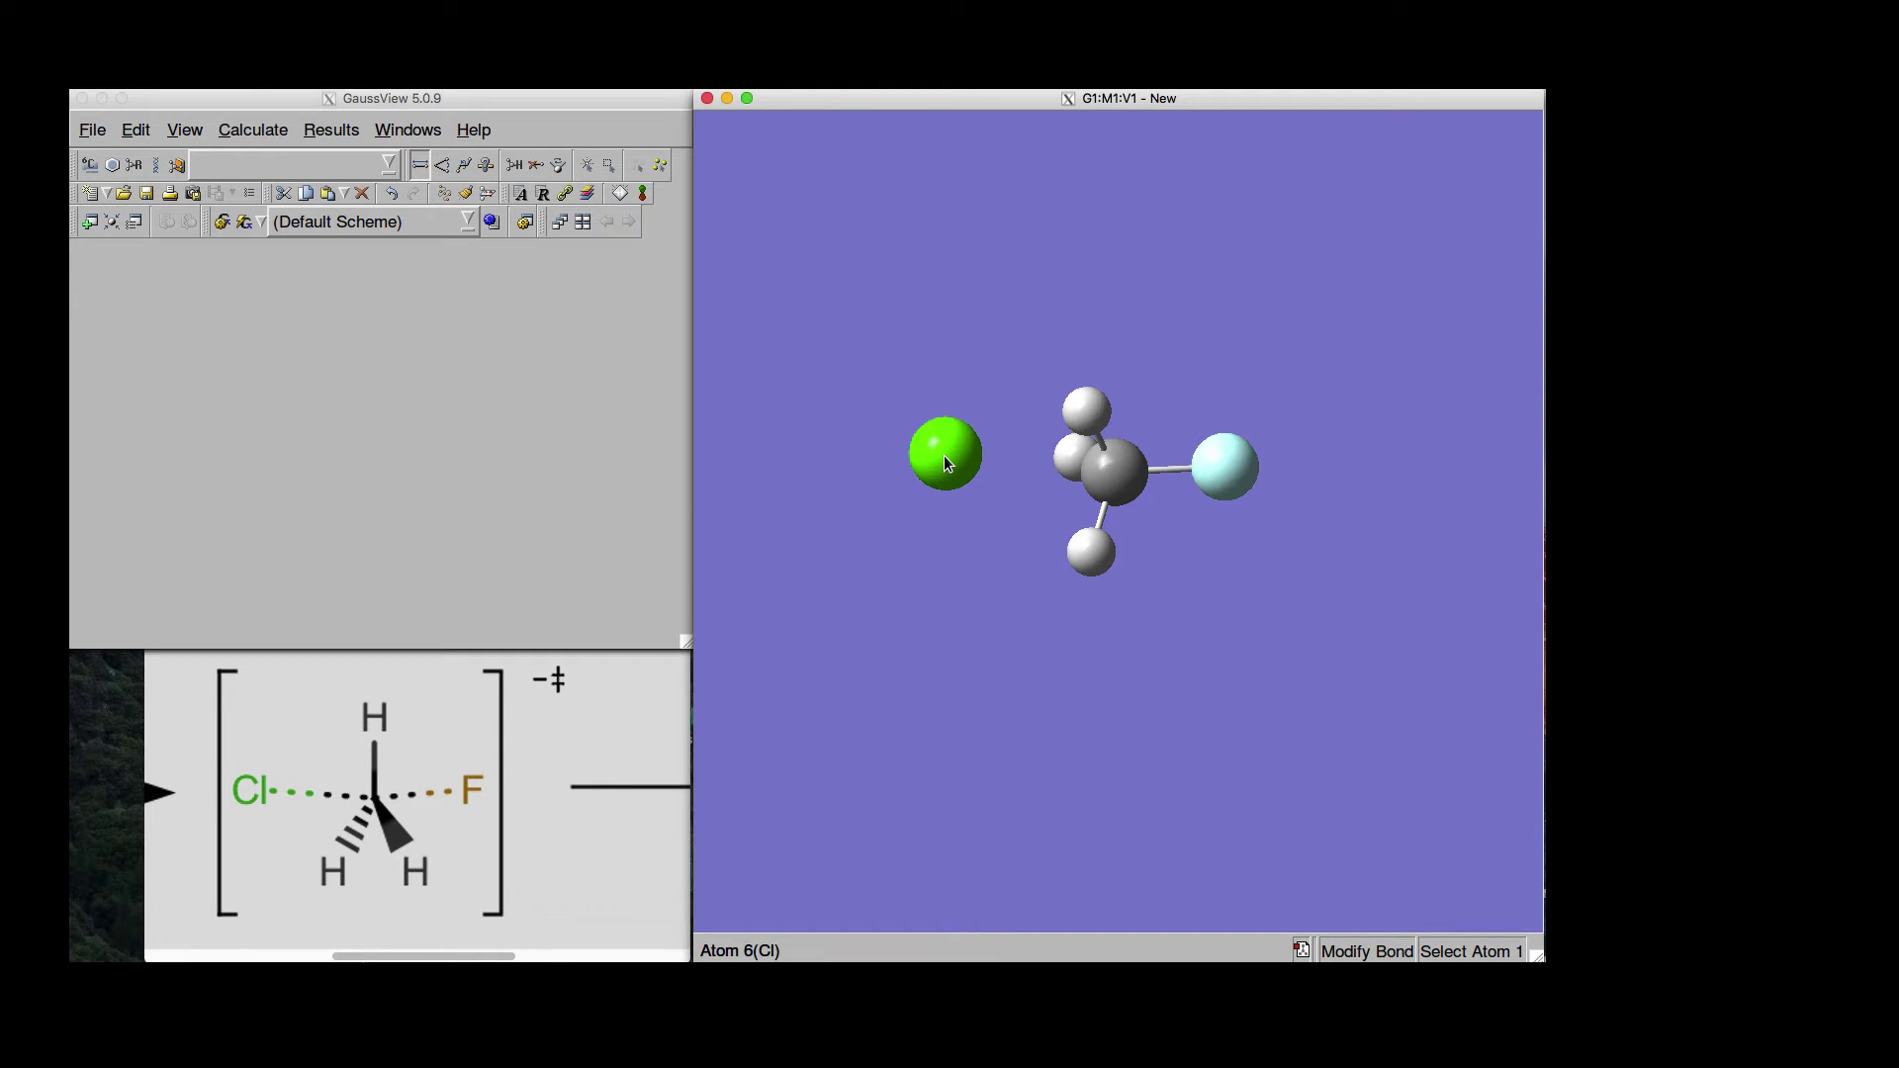
click(947, 455)
click(1110, 476)
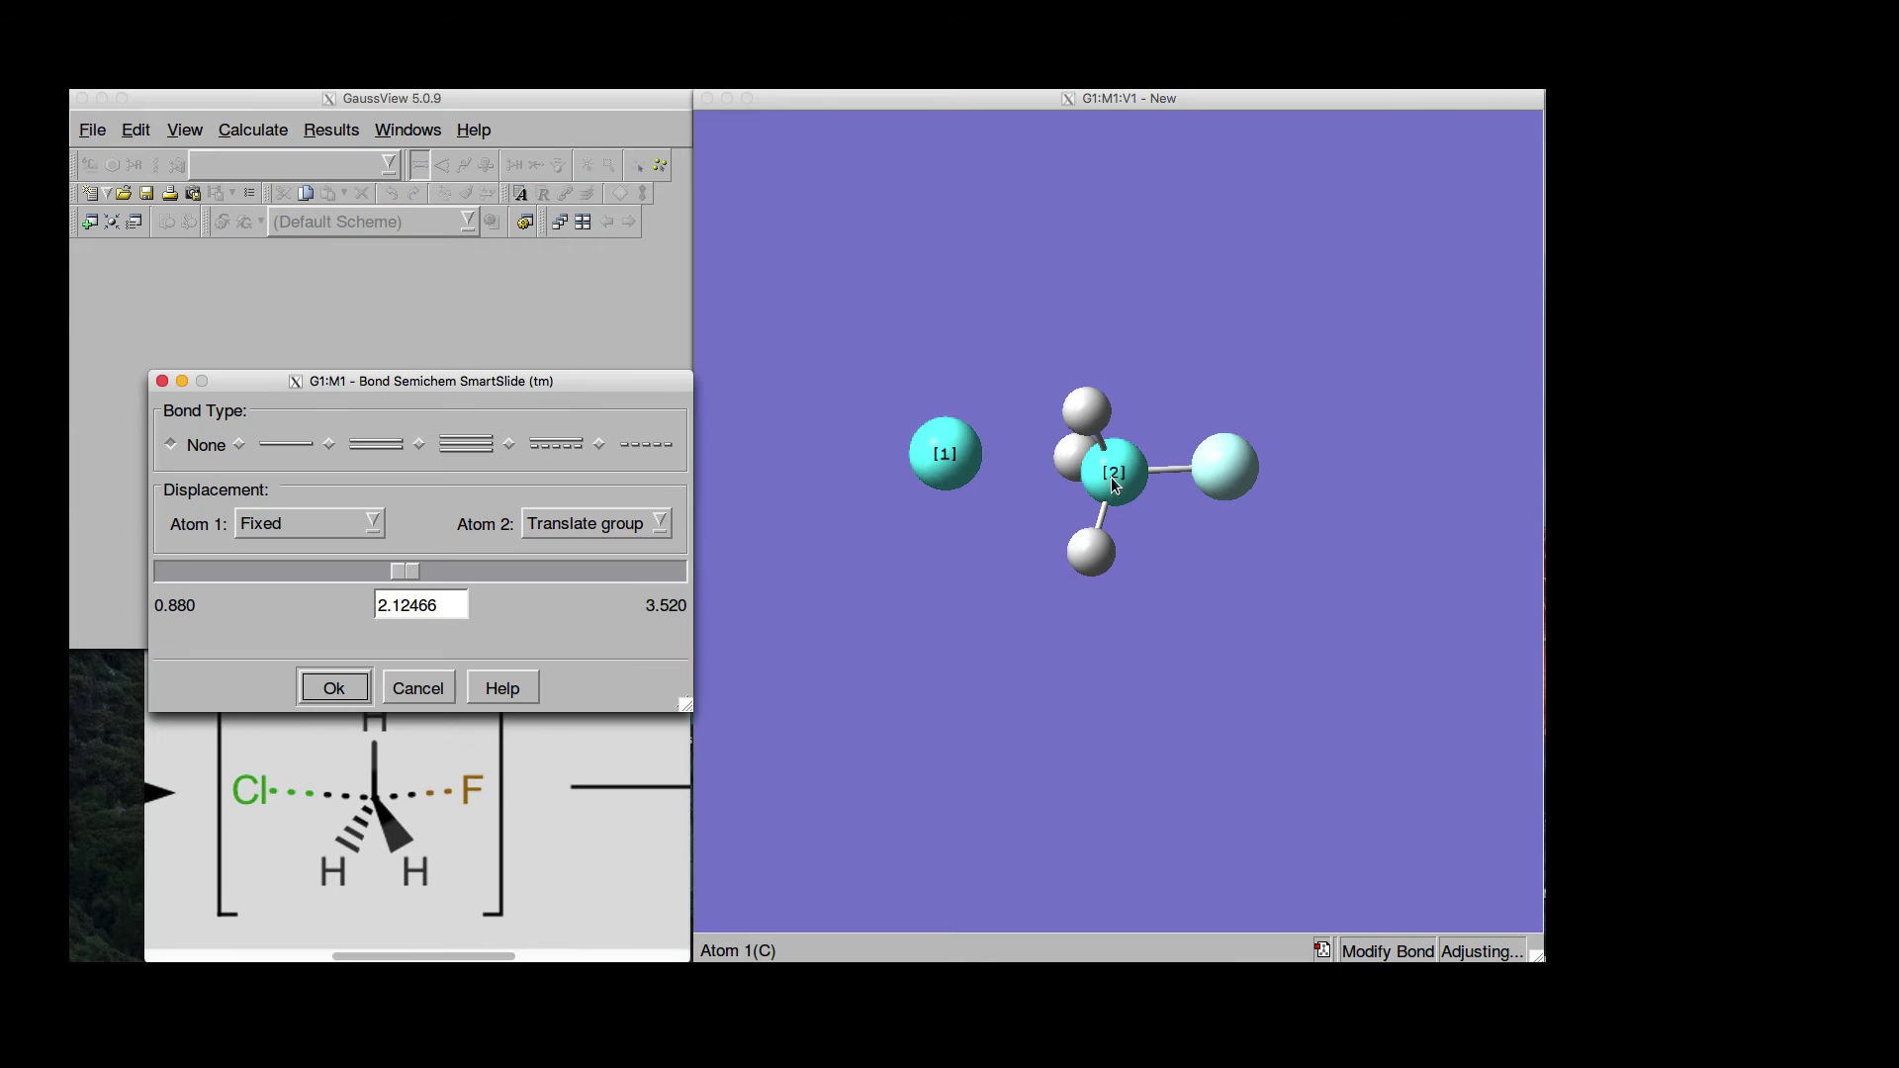
click(239, 447)
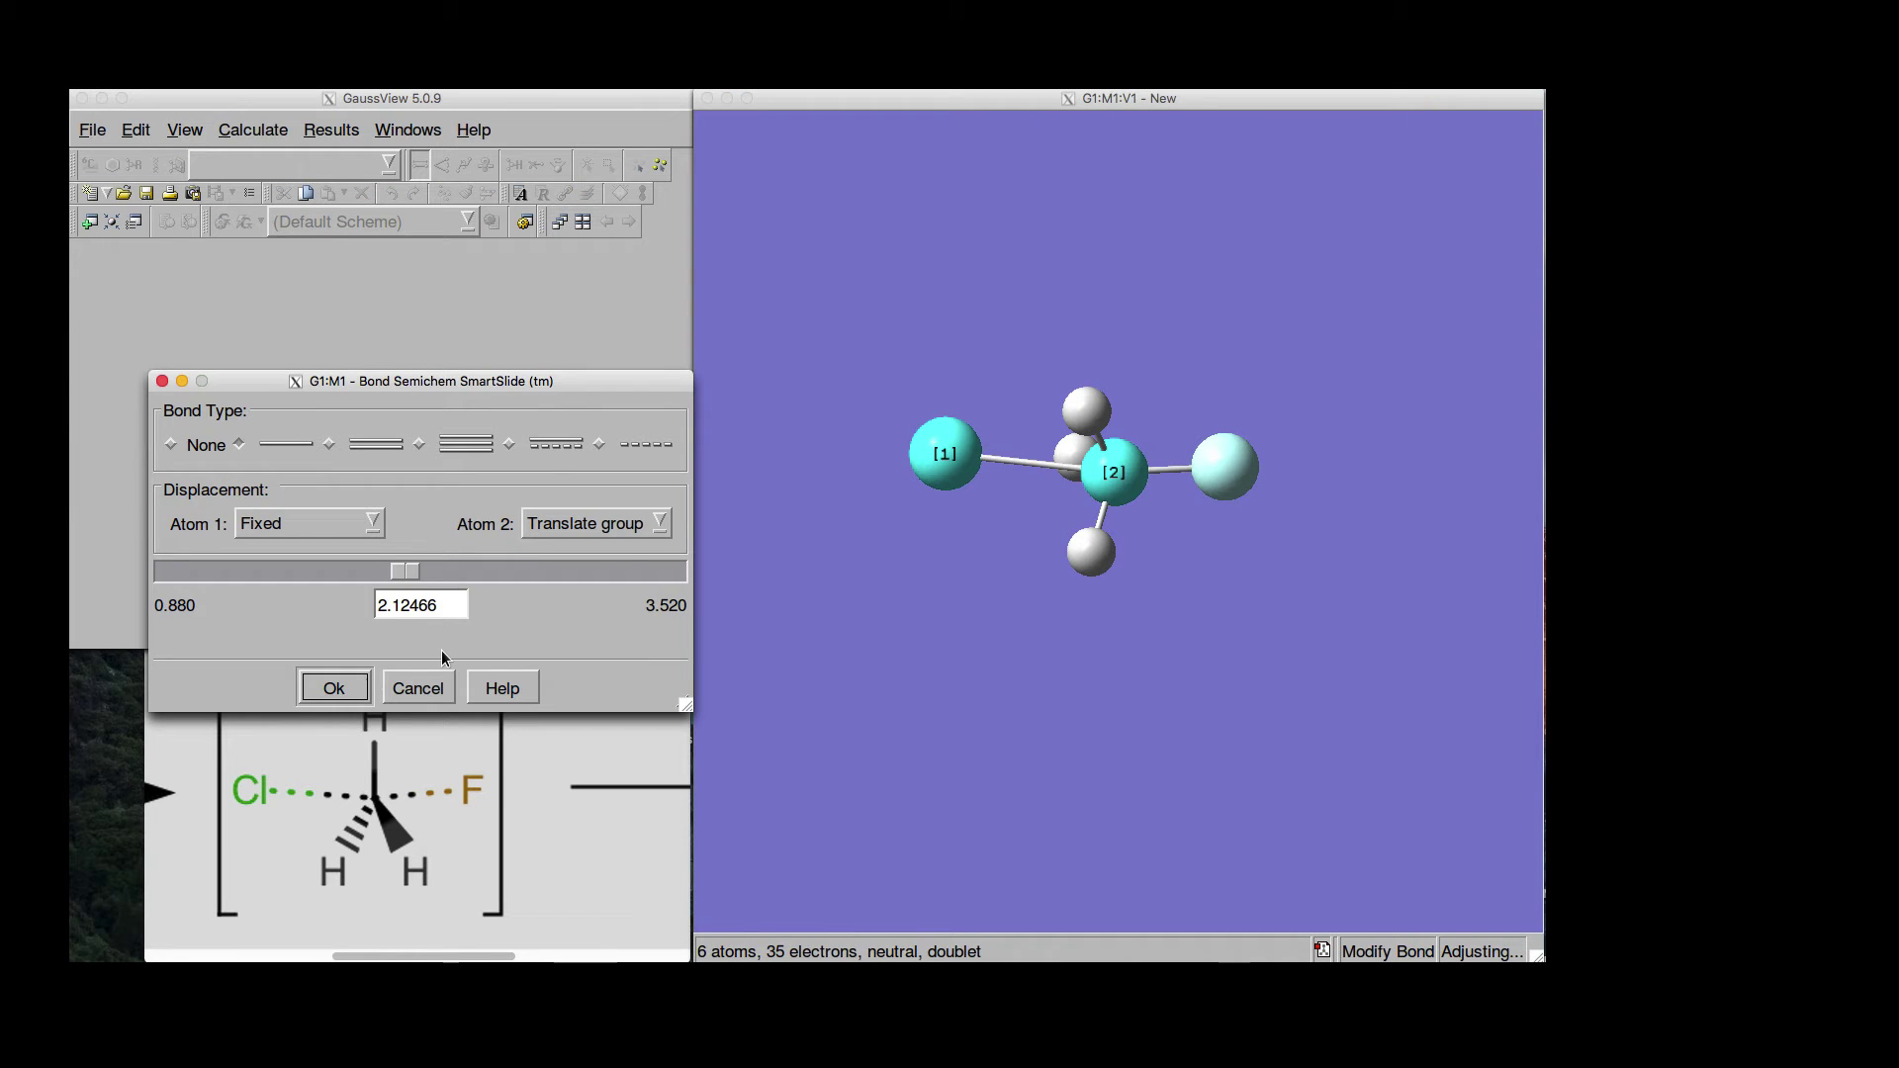
drag(393, 573, 365, 568)
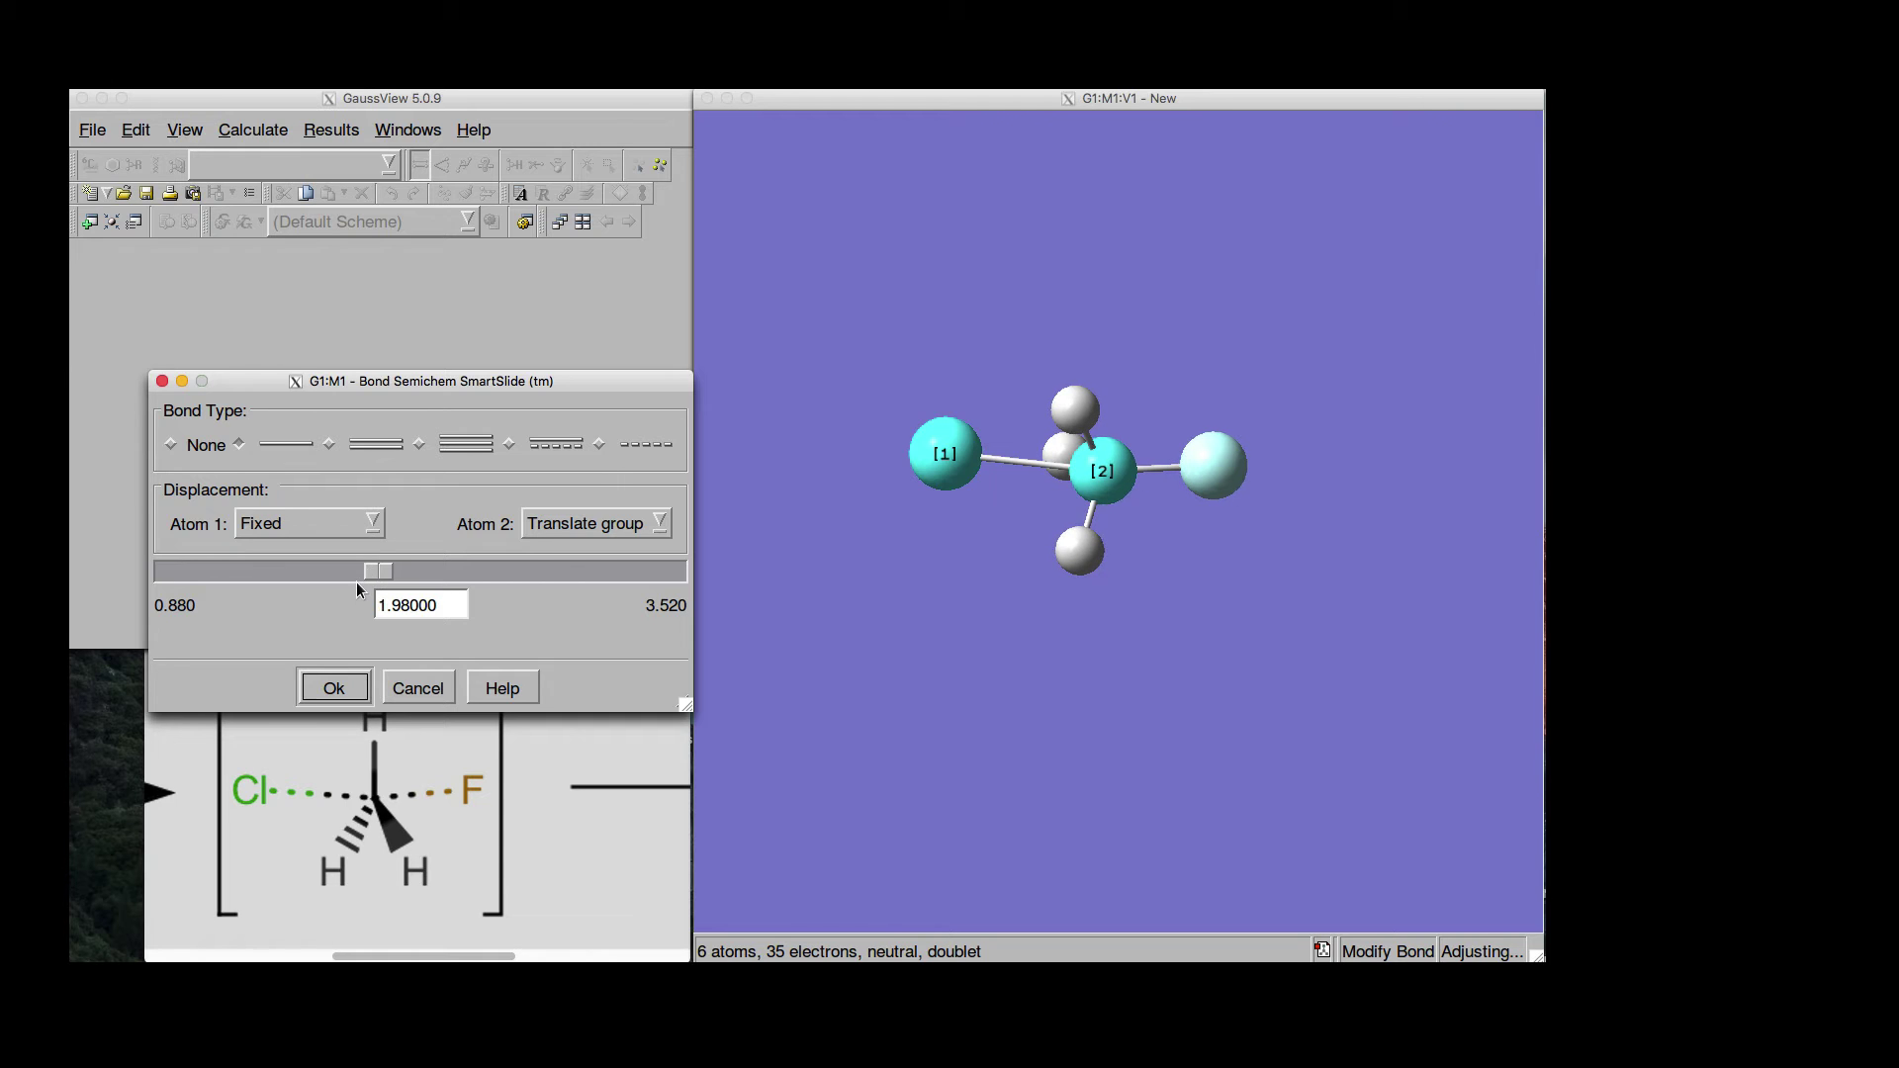
click(334, 690)
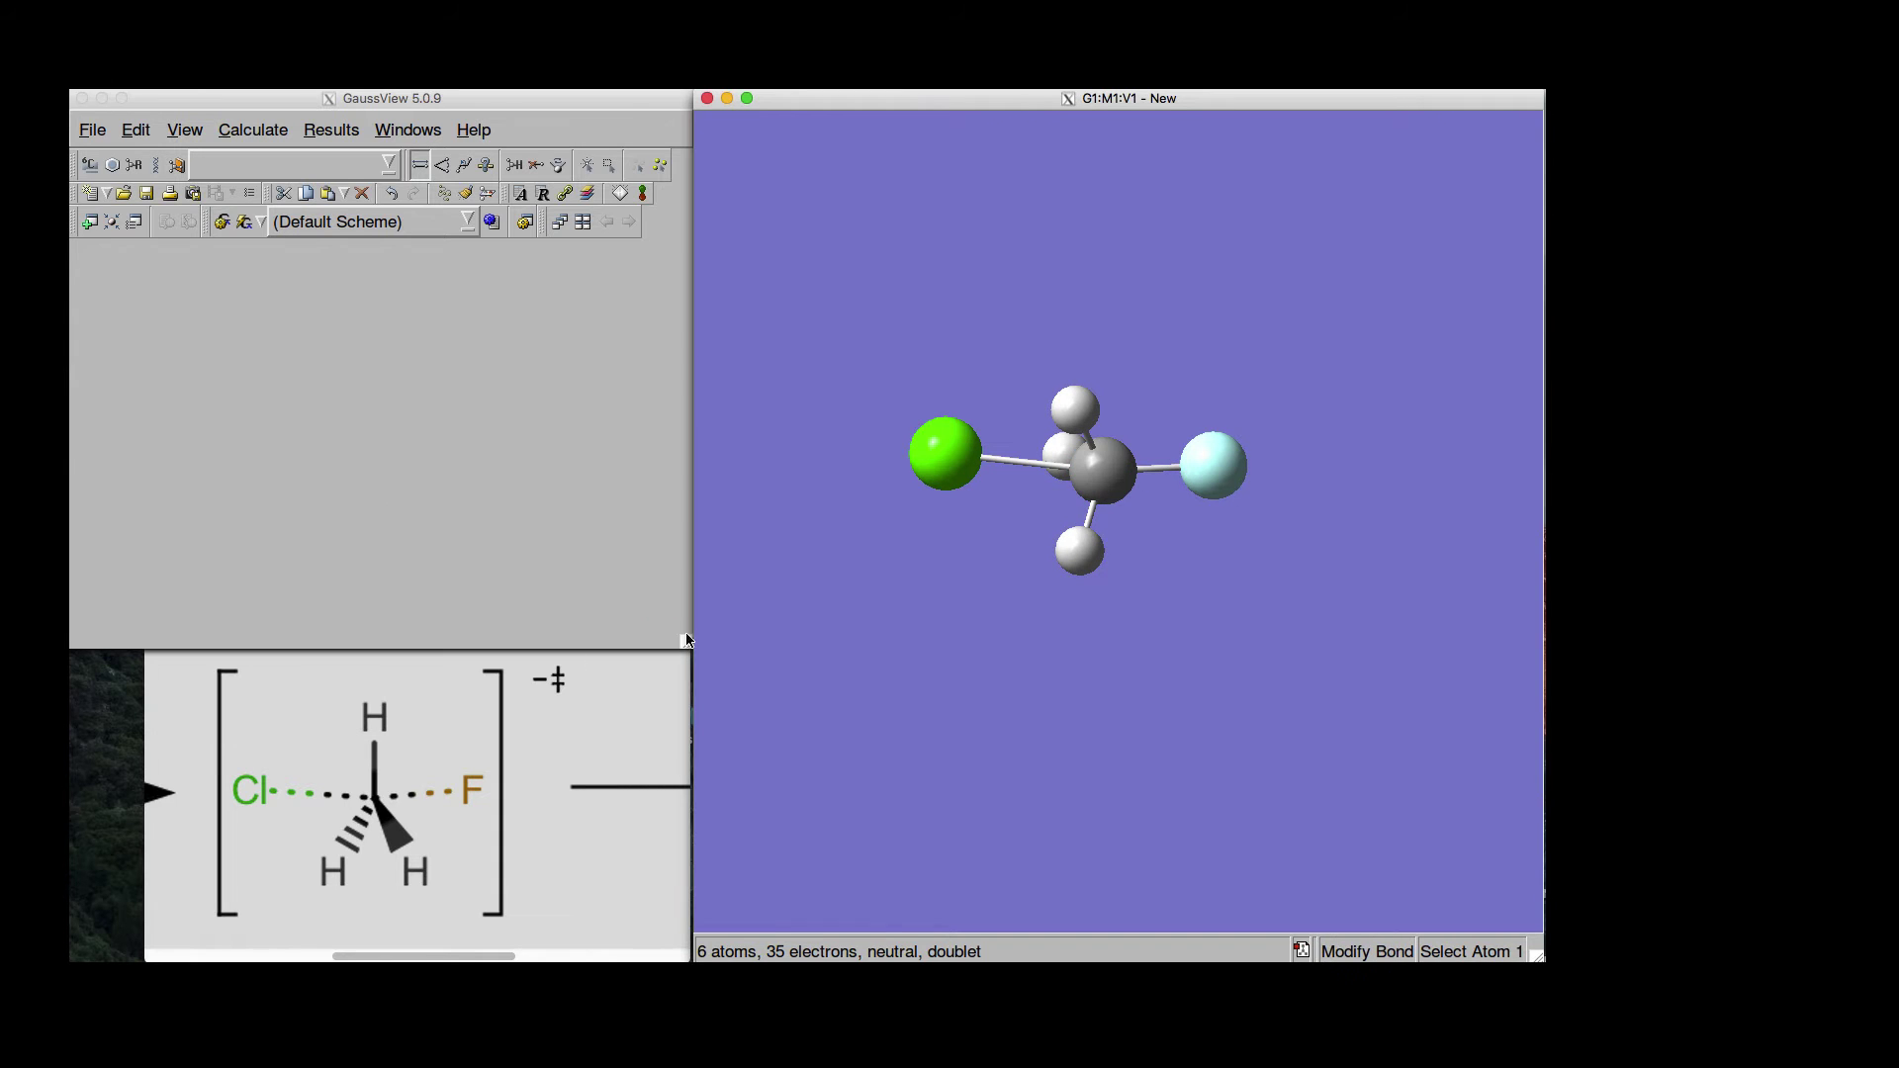
Stretch the C–F bond from 1.35 Å to about 1.51 Å
click(1101, 471)
click(1204, 466)
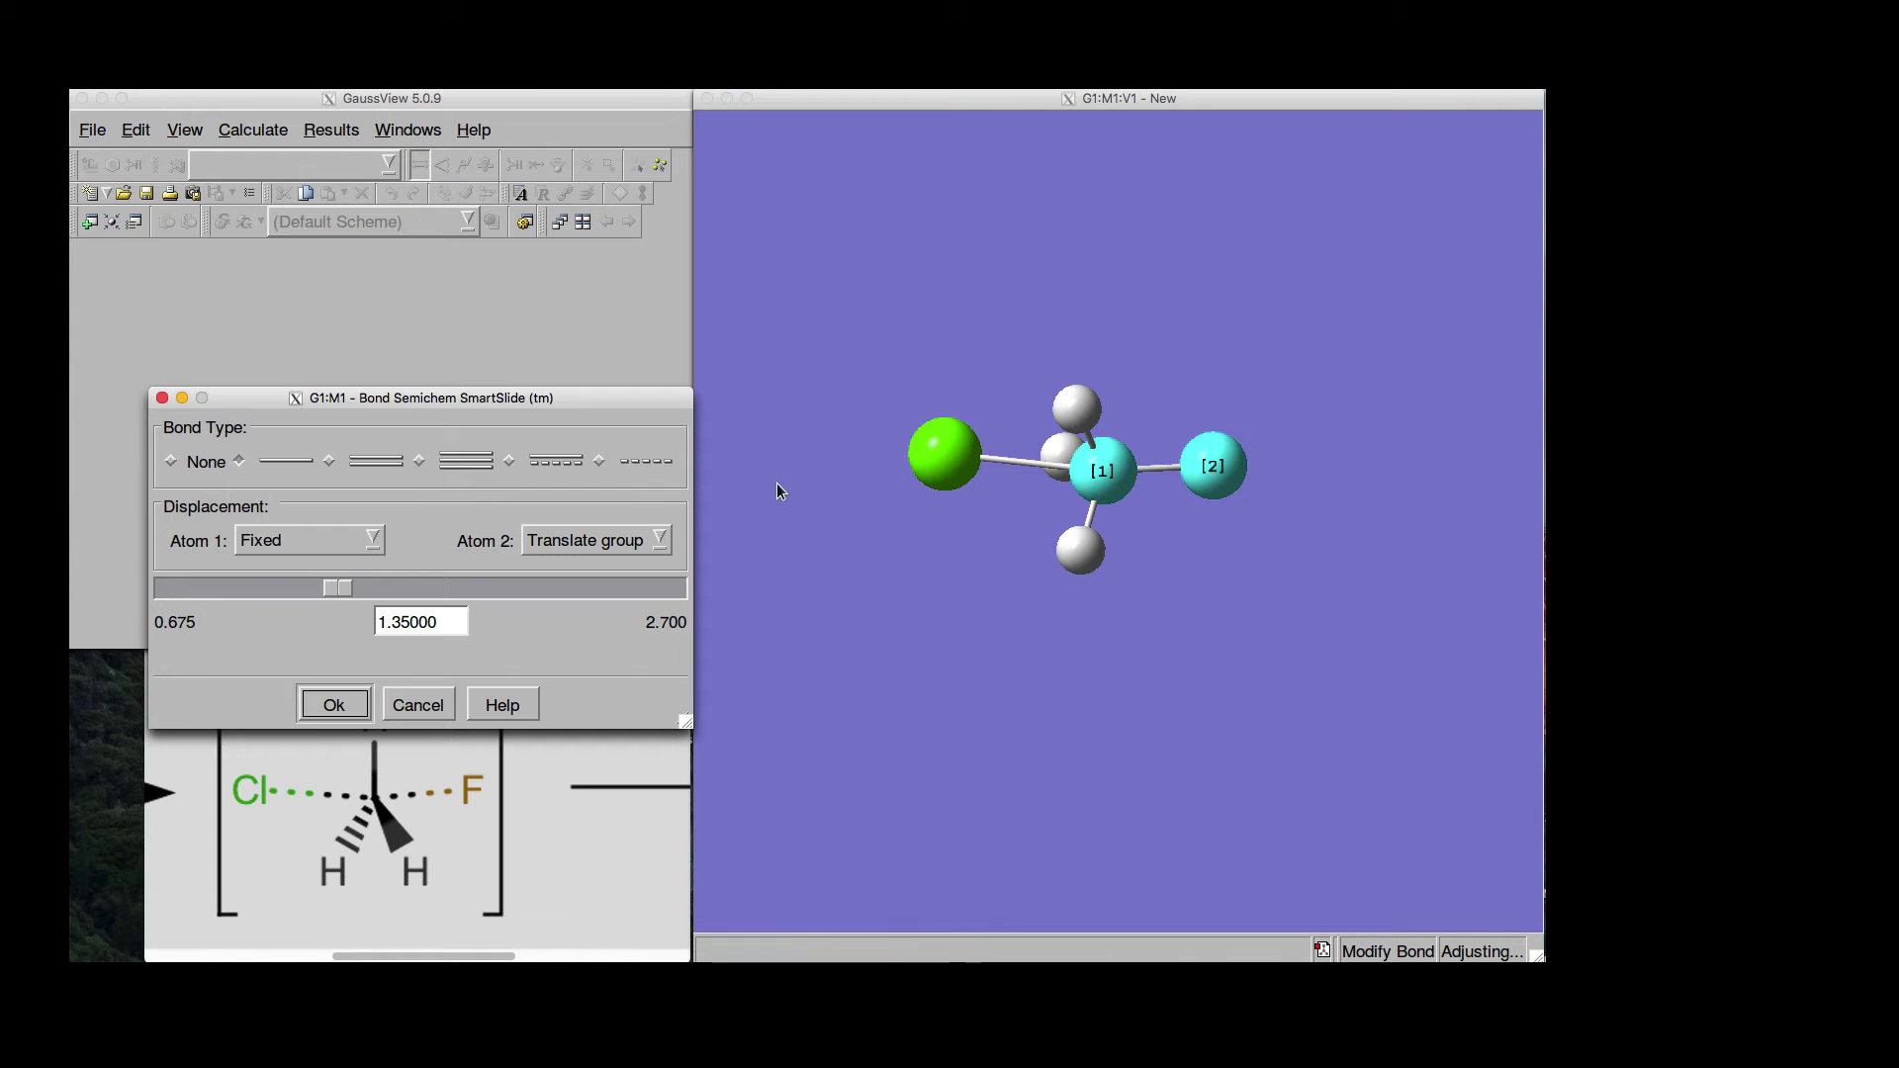
drag(341, 588, 380, 592)
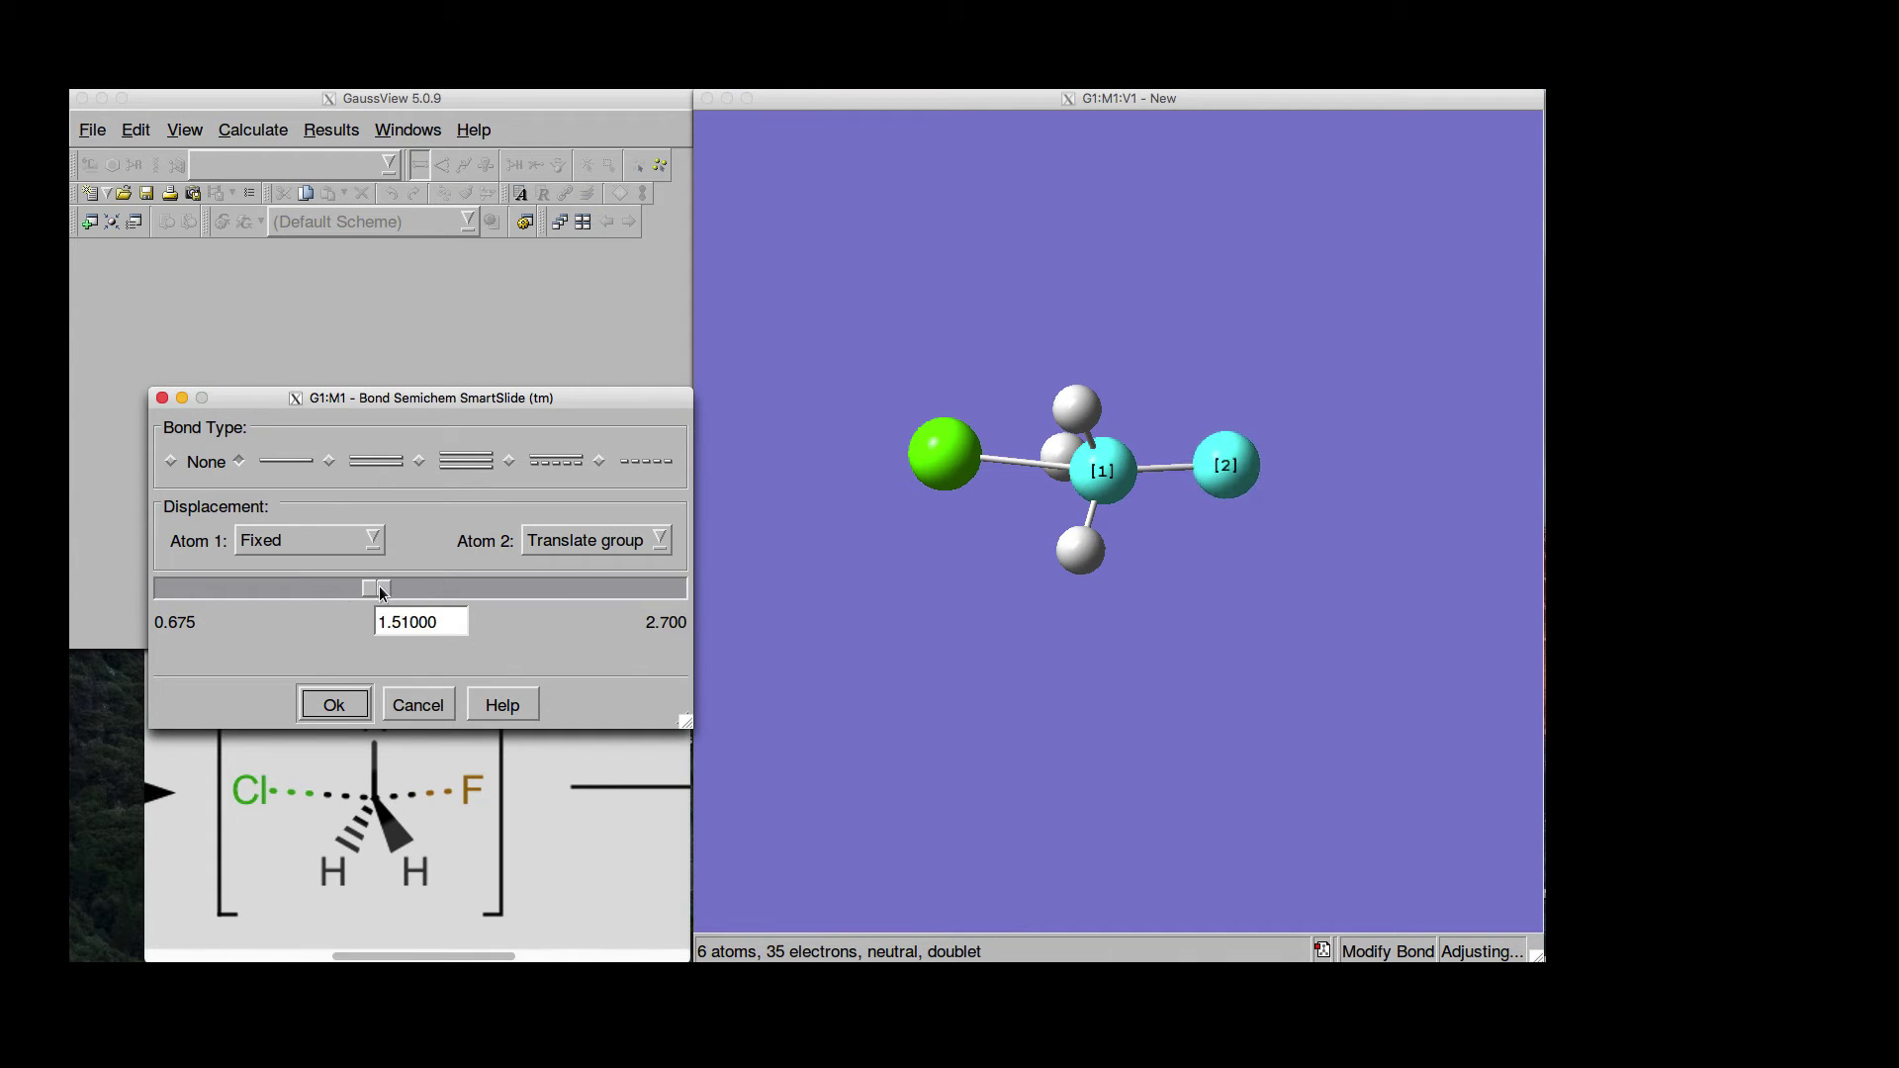
click(351, 699)
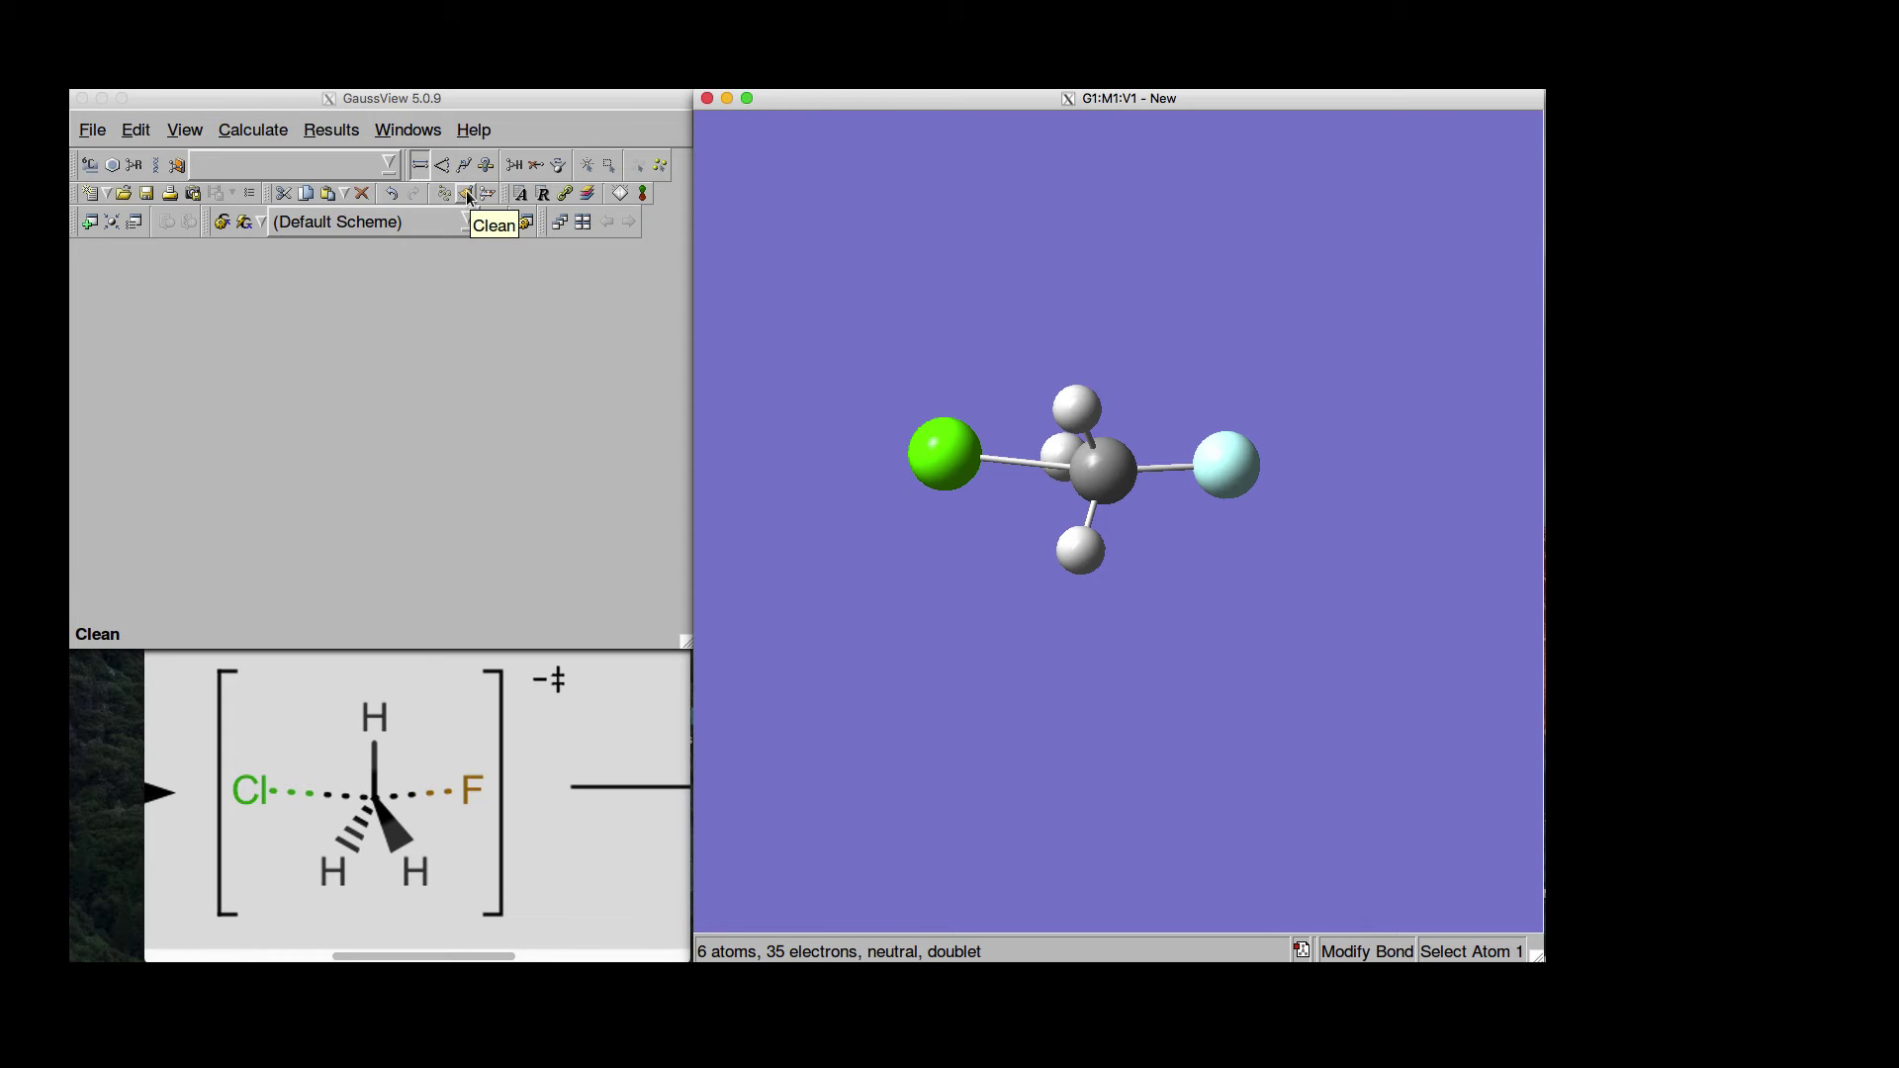
Clean the molecule's geometry, with Cl and F opposite the carbon, and rotate to inspect it
click(453, 264)
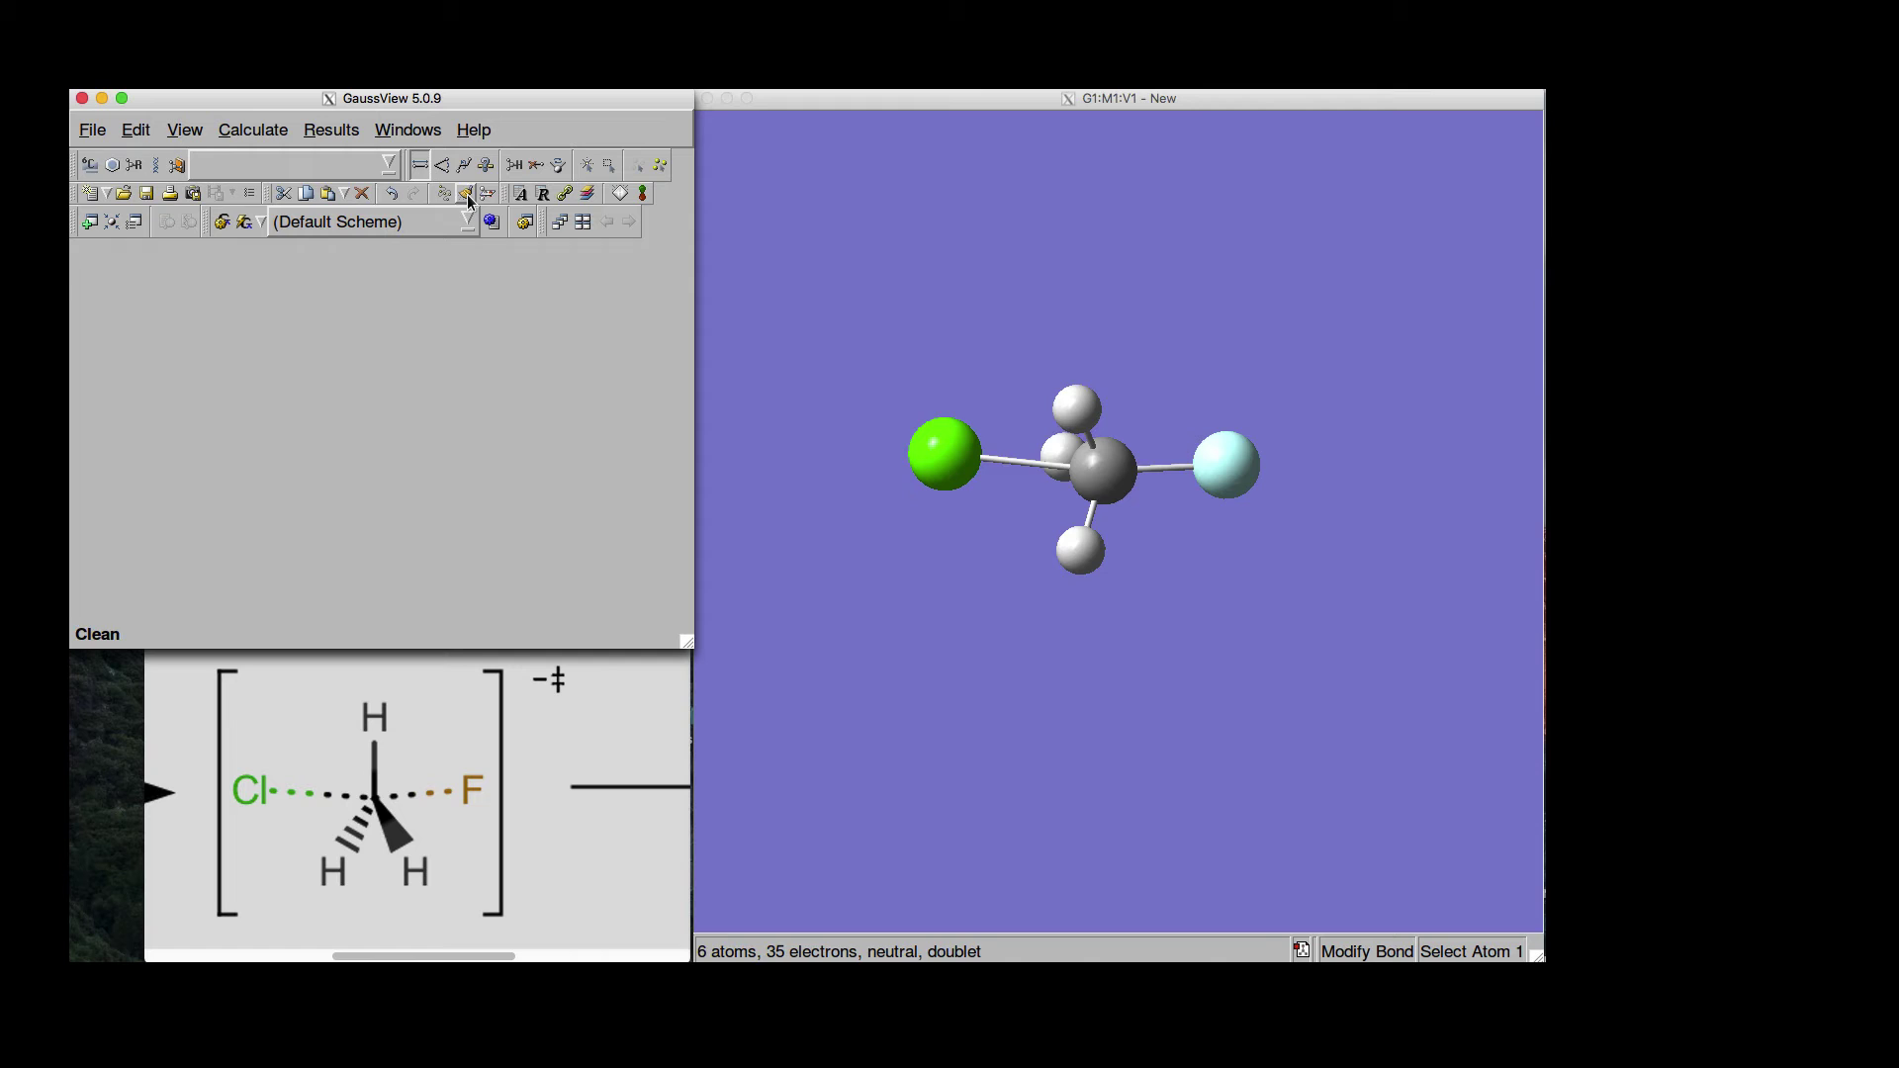
click(468, 196)
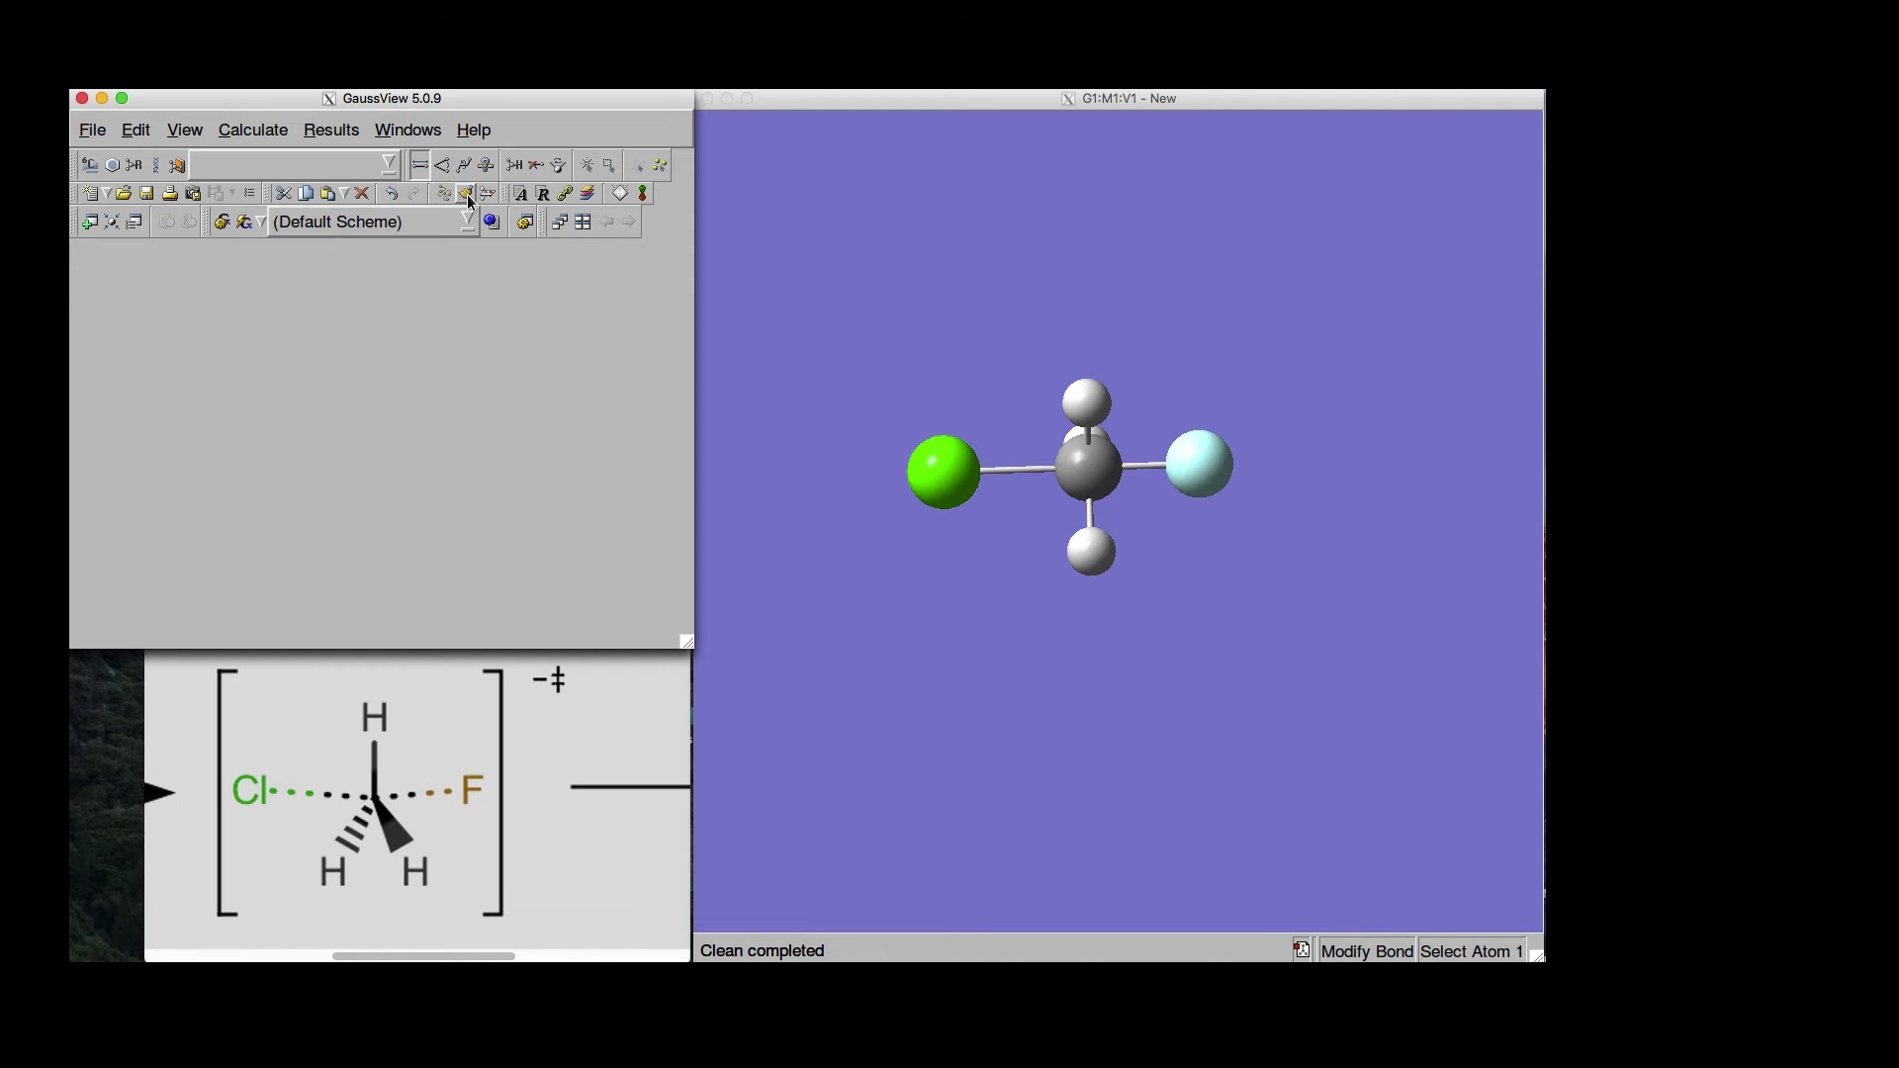
click(966, 357)
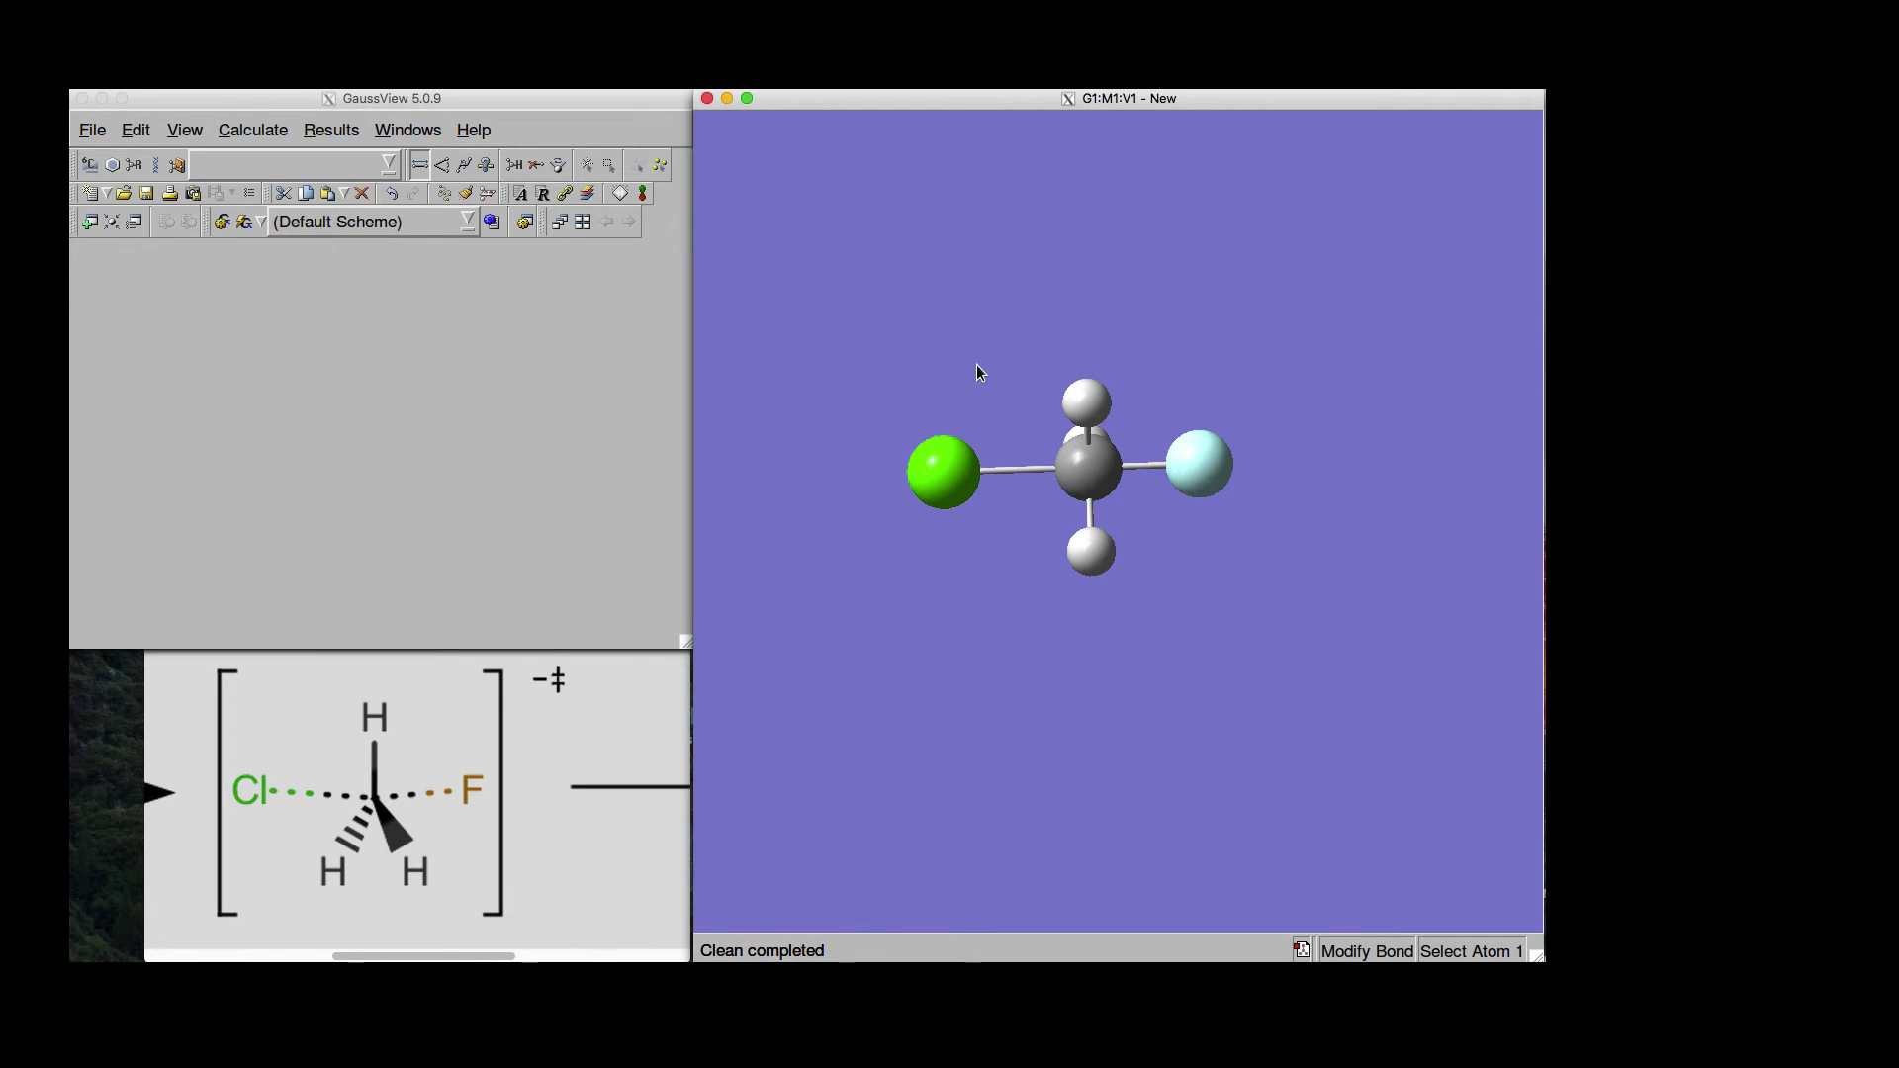
drag(972, 332, 1031, 390)
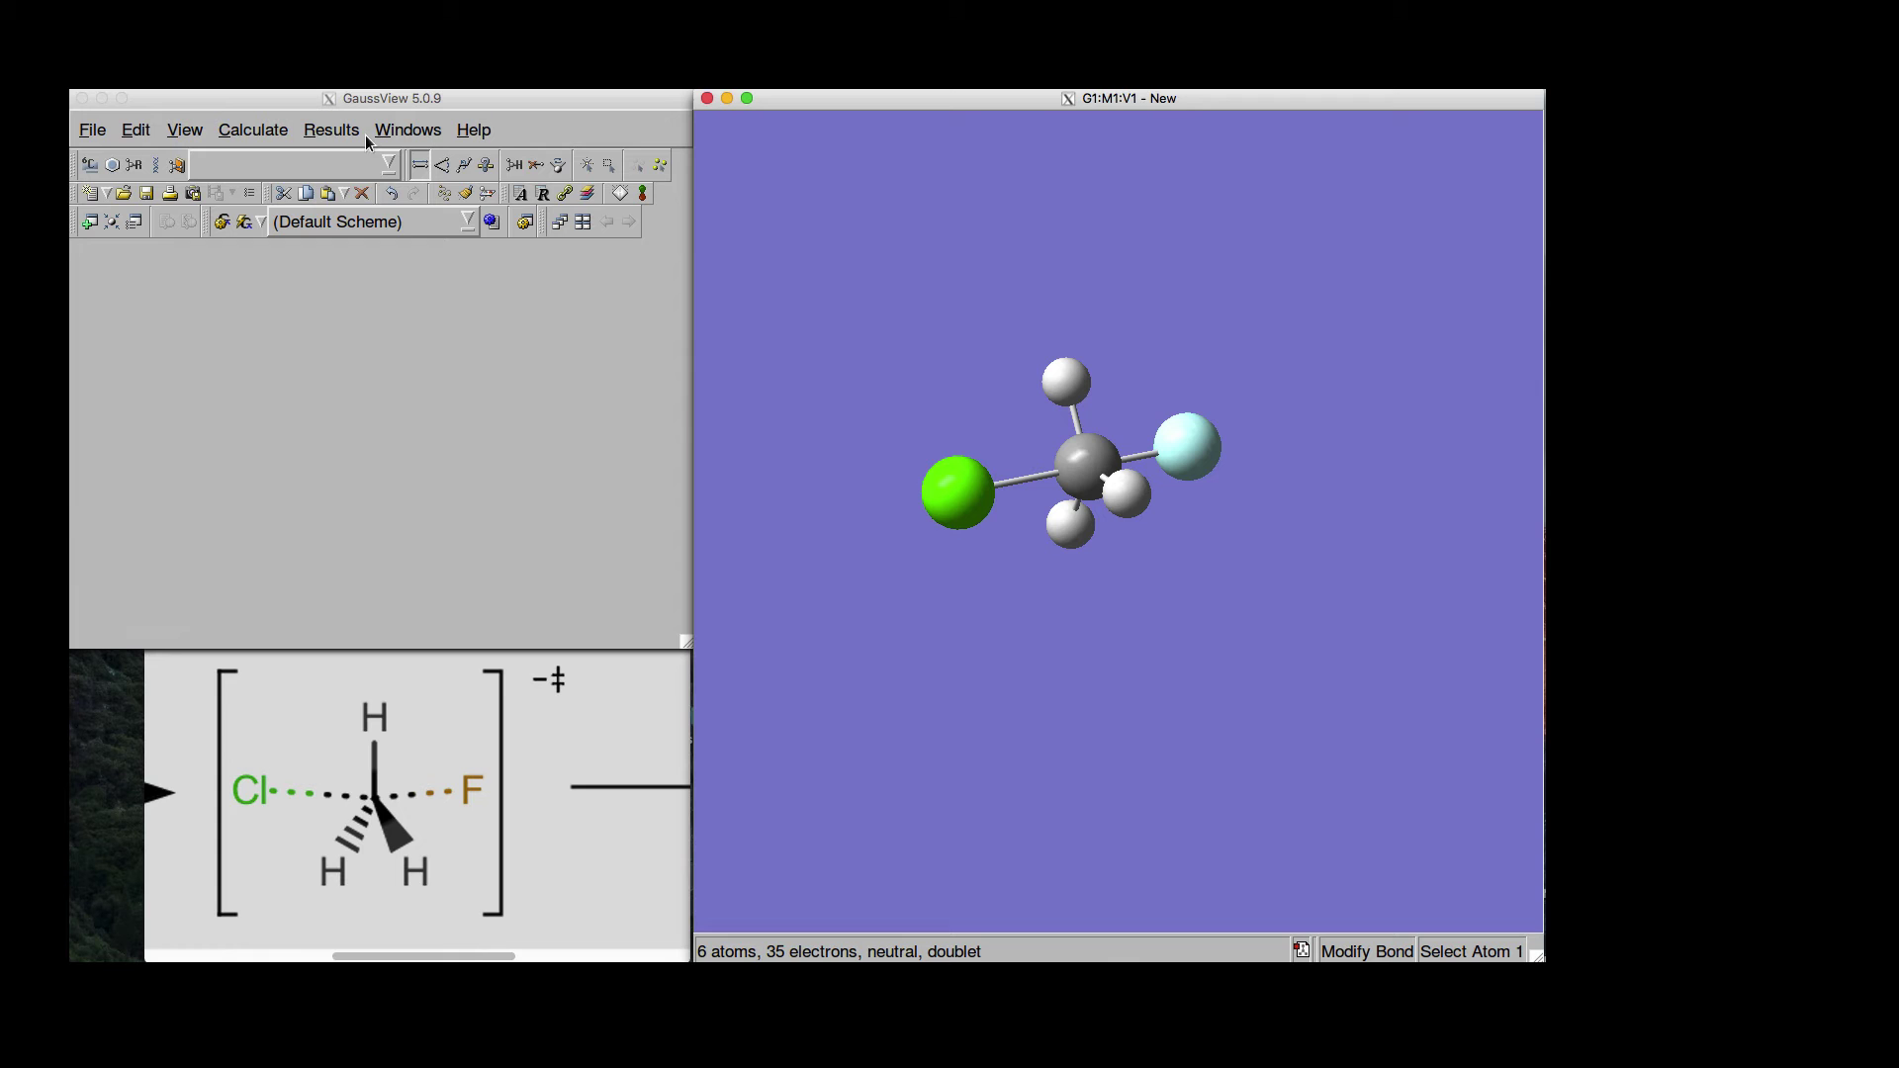
In Gaussian Calculation Setup, choose Optimization to a TS (Berny), calculating force constants once
click(254, 132)
click(253, 130)
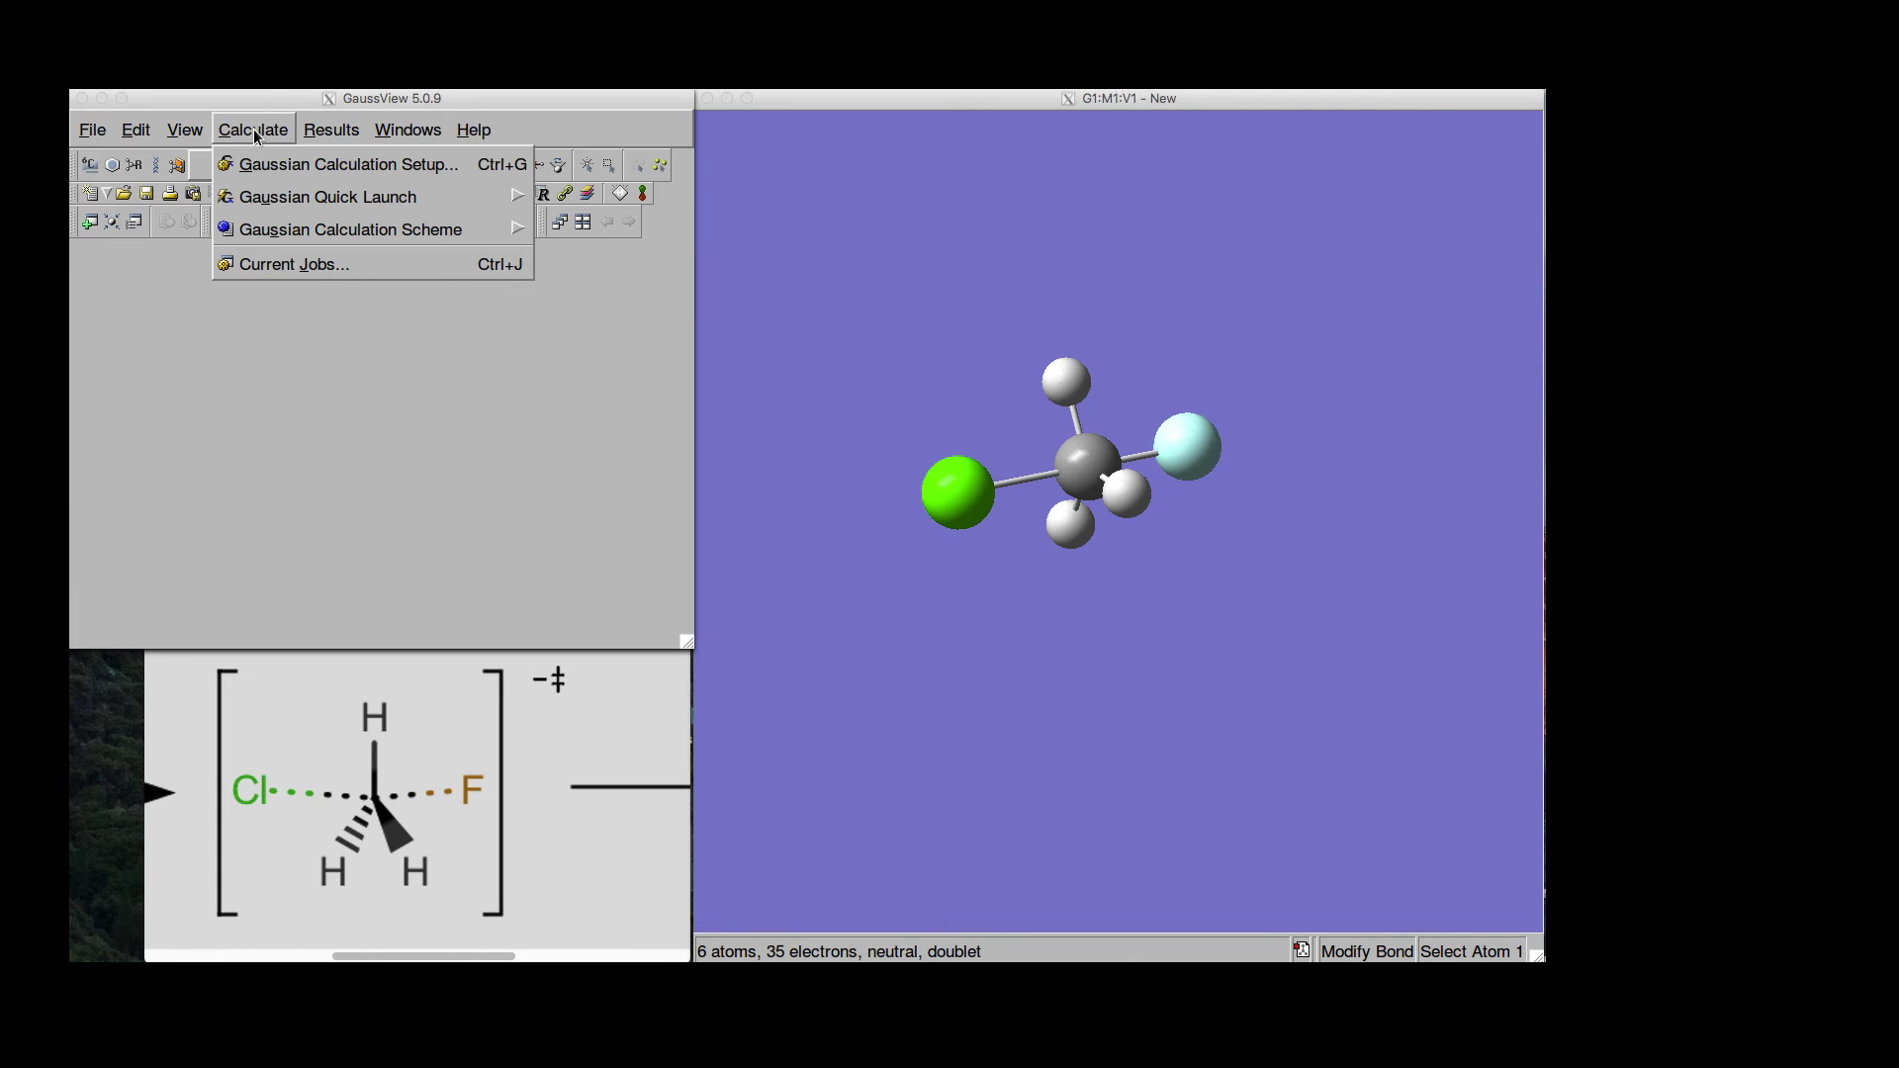
click(326, 167)
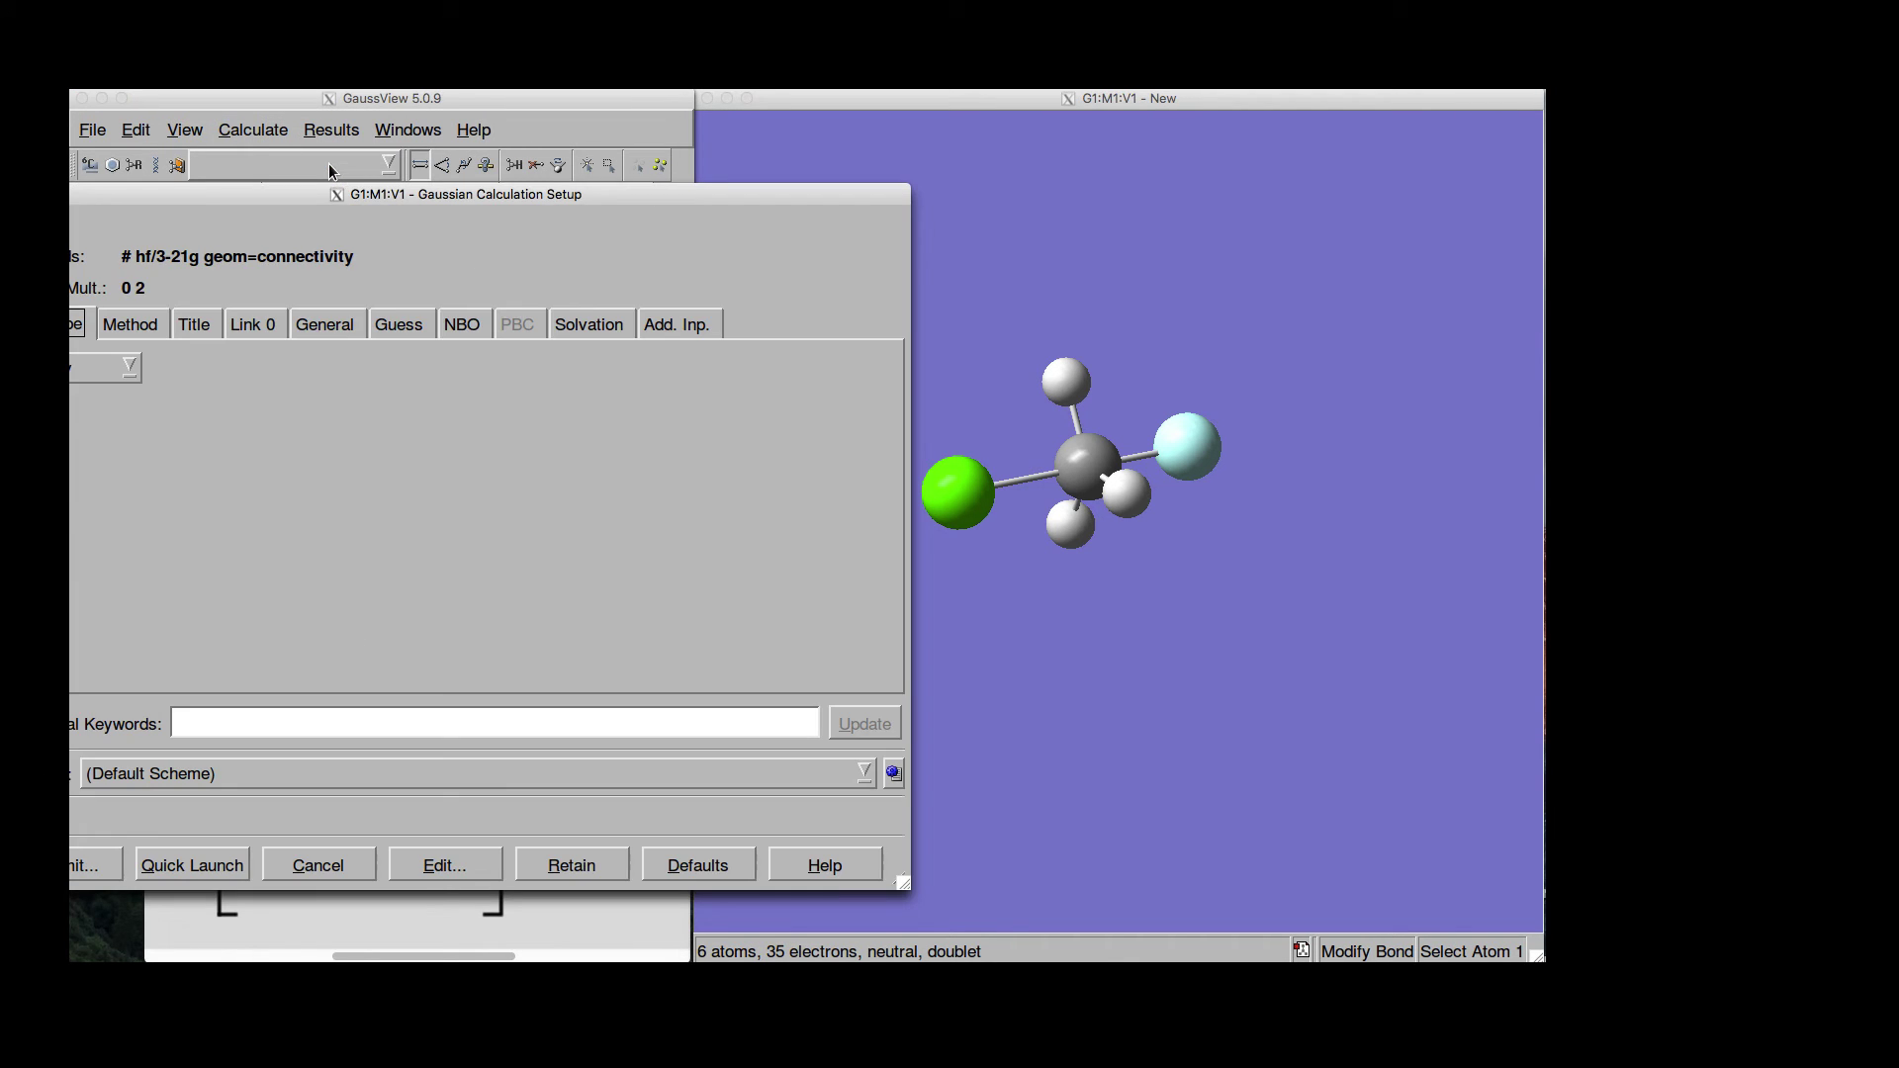
drag(486, 199, 560, 197)
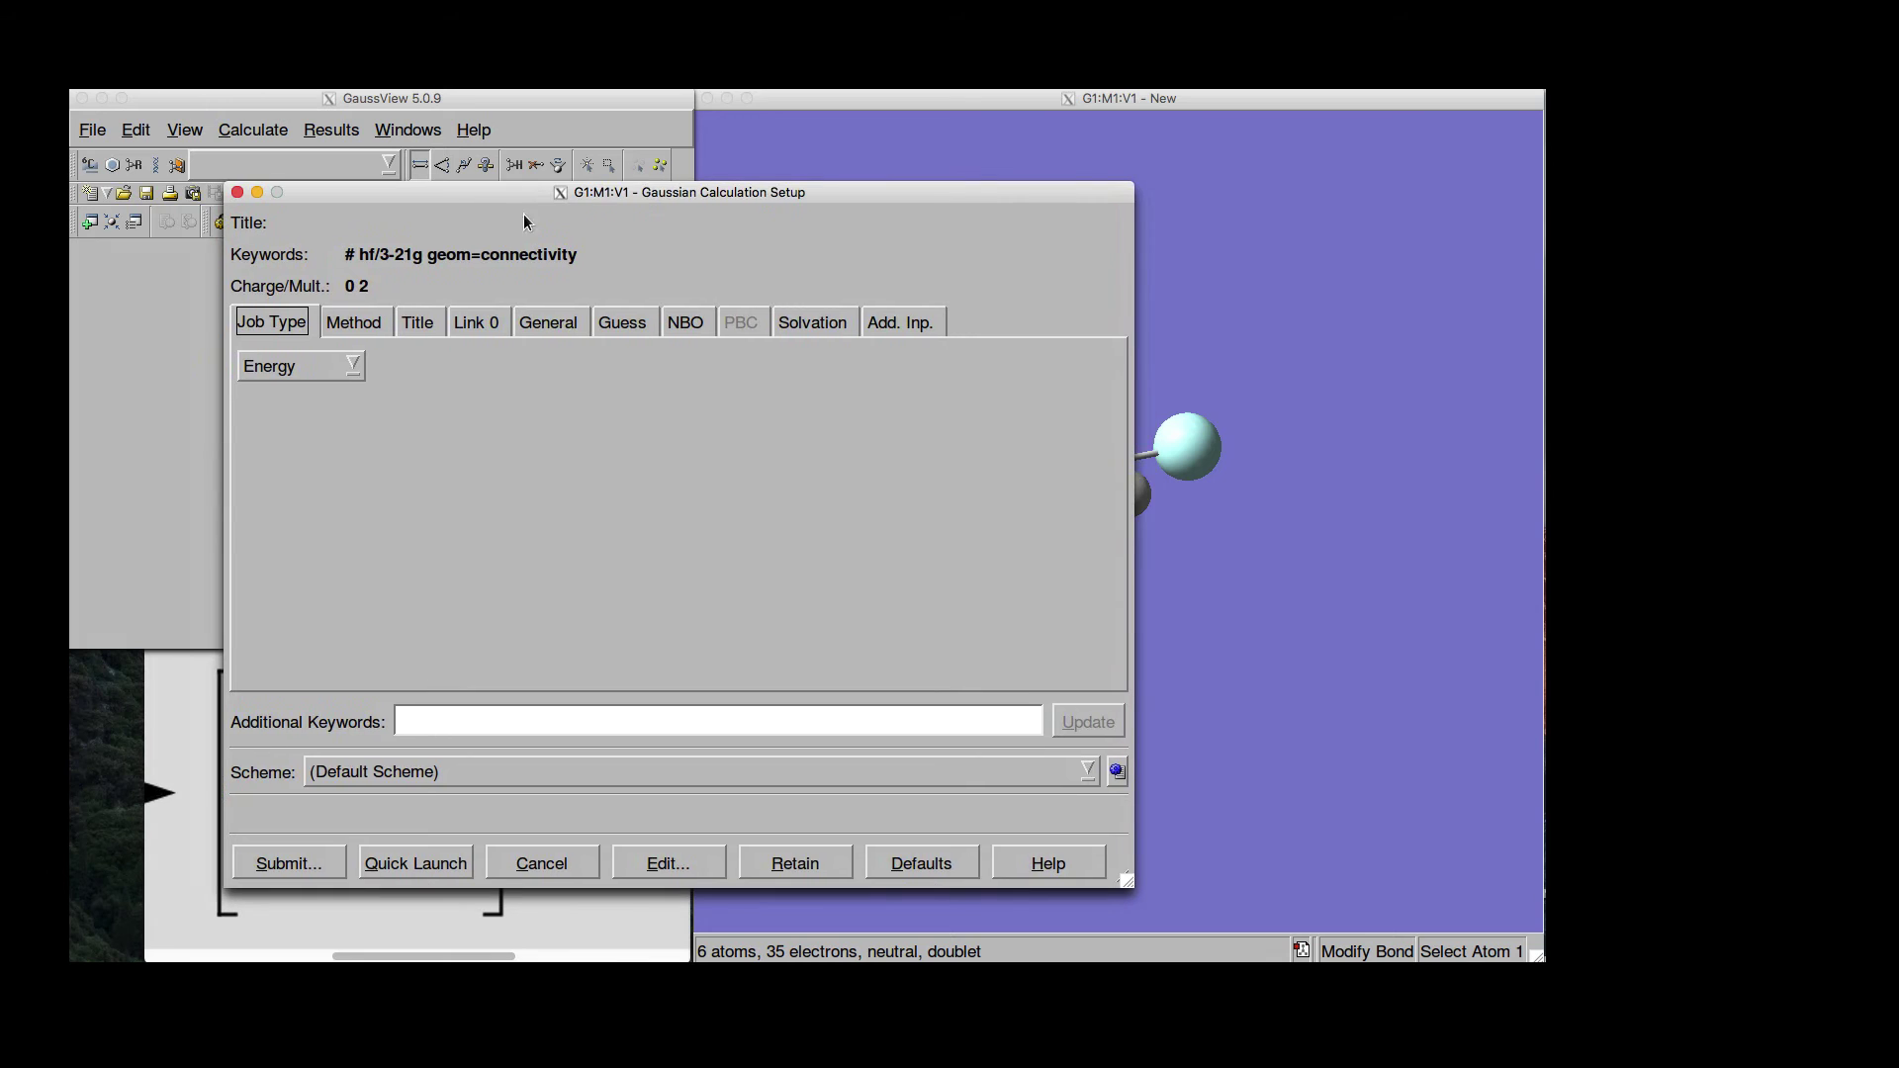
click(308, 365)
click(282, 425)
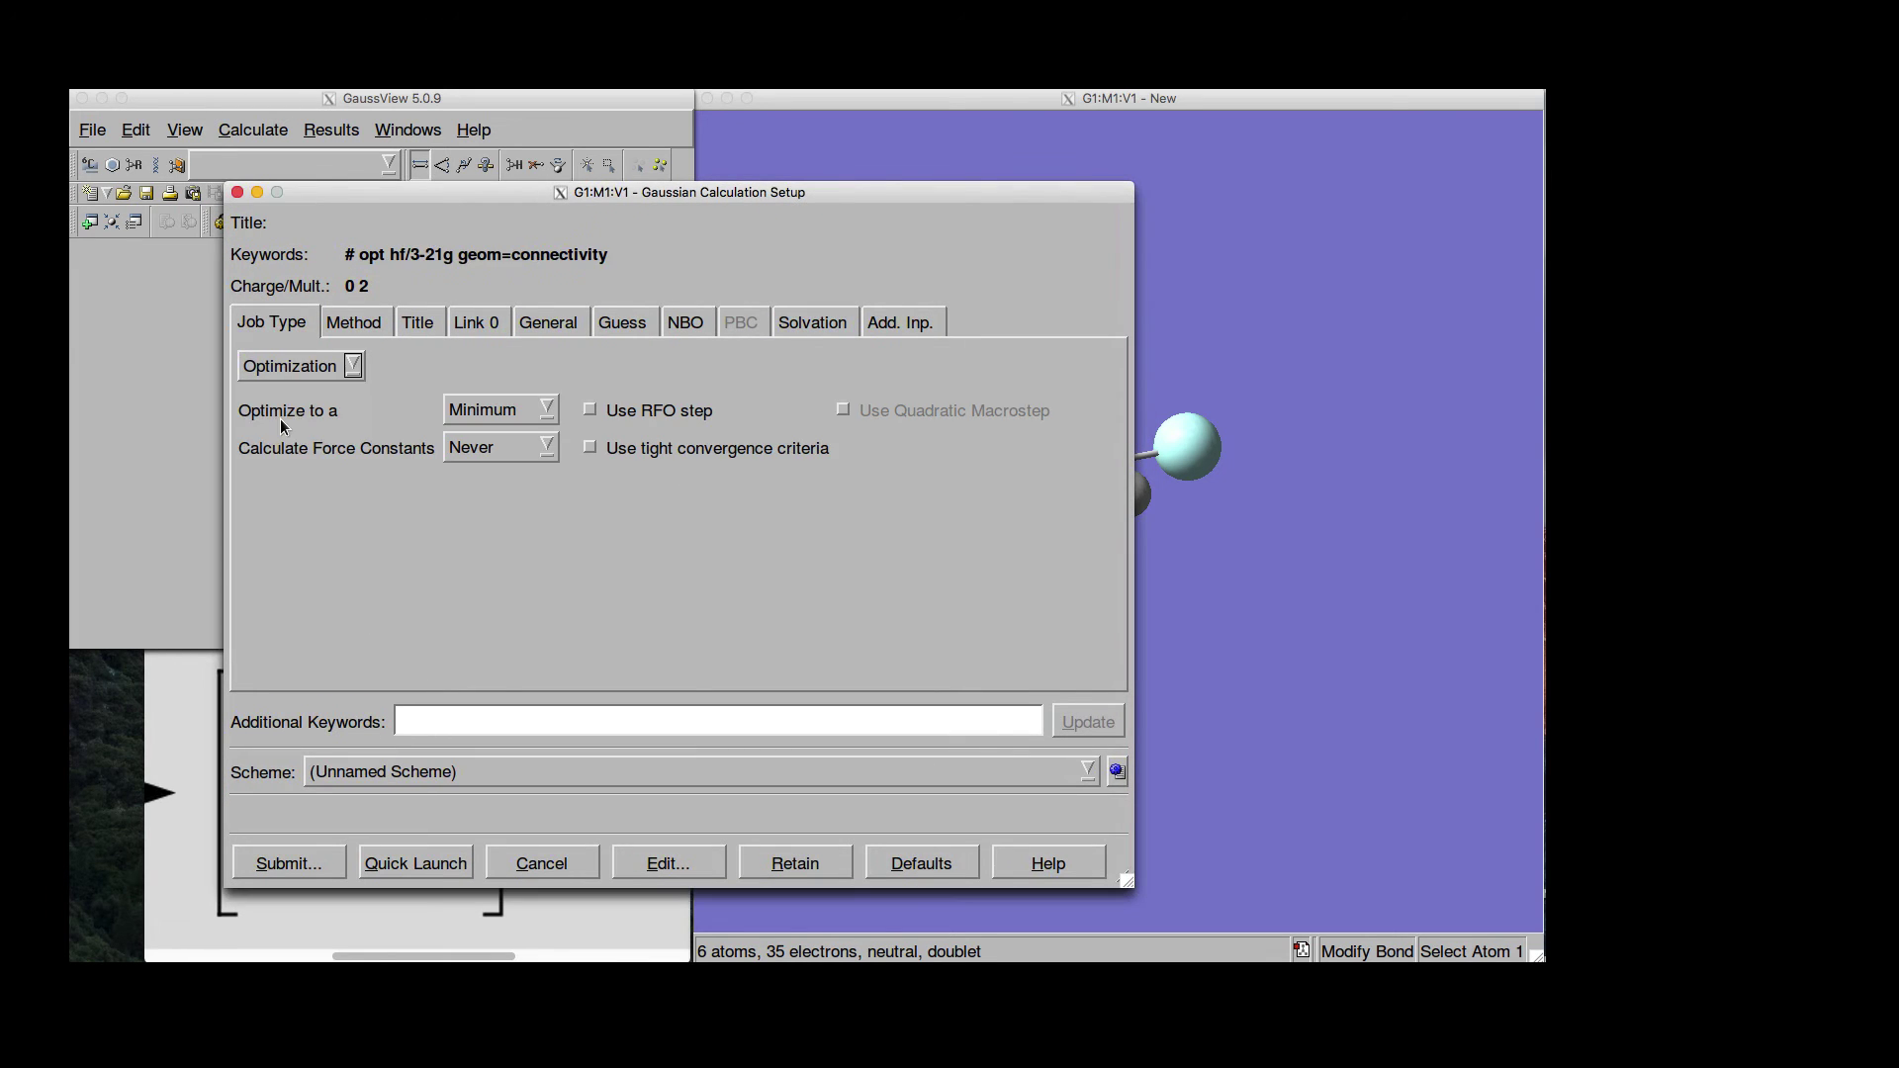
click(508, 411)
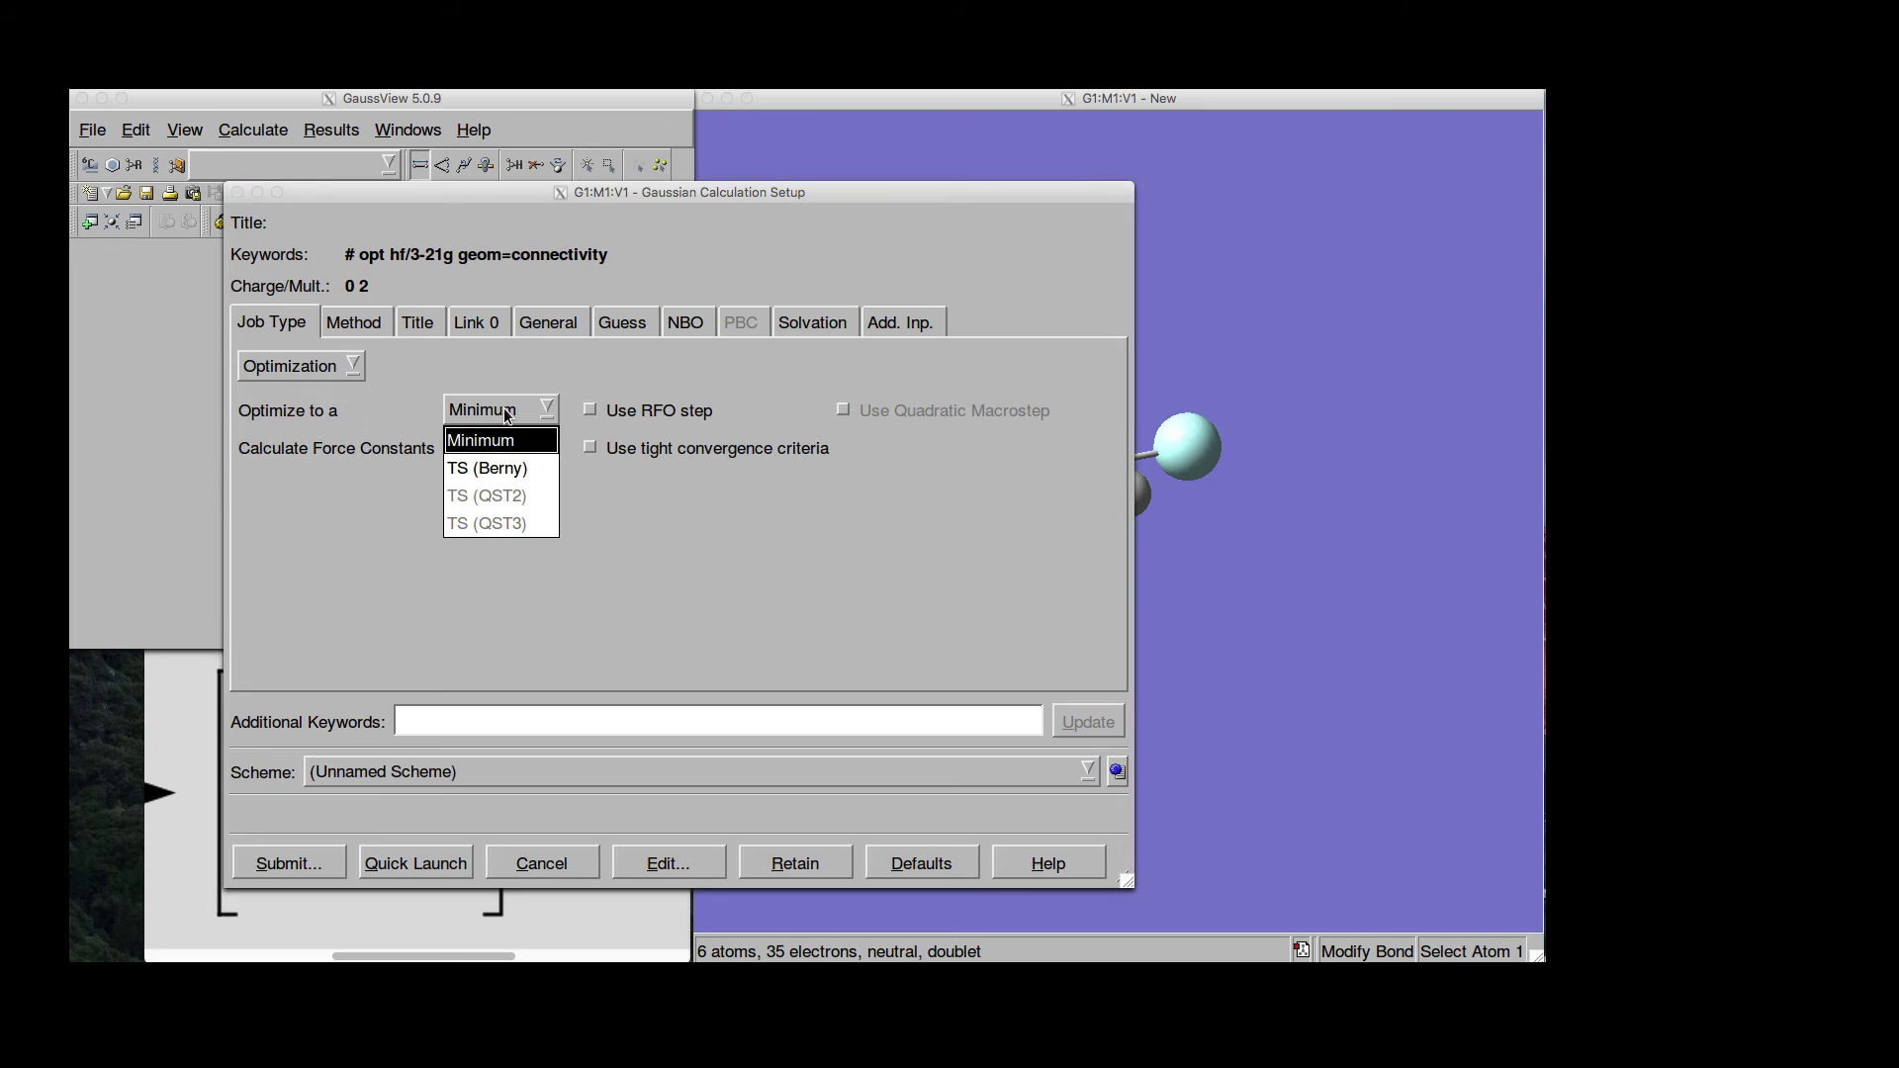
click(485, 469)
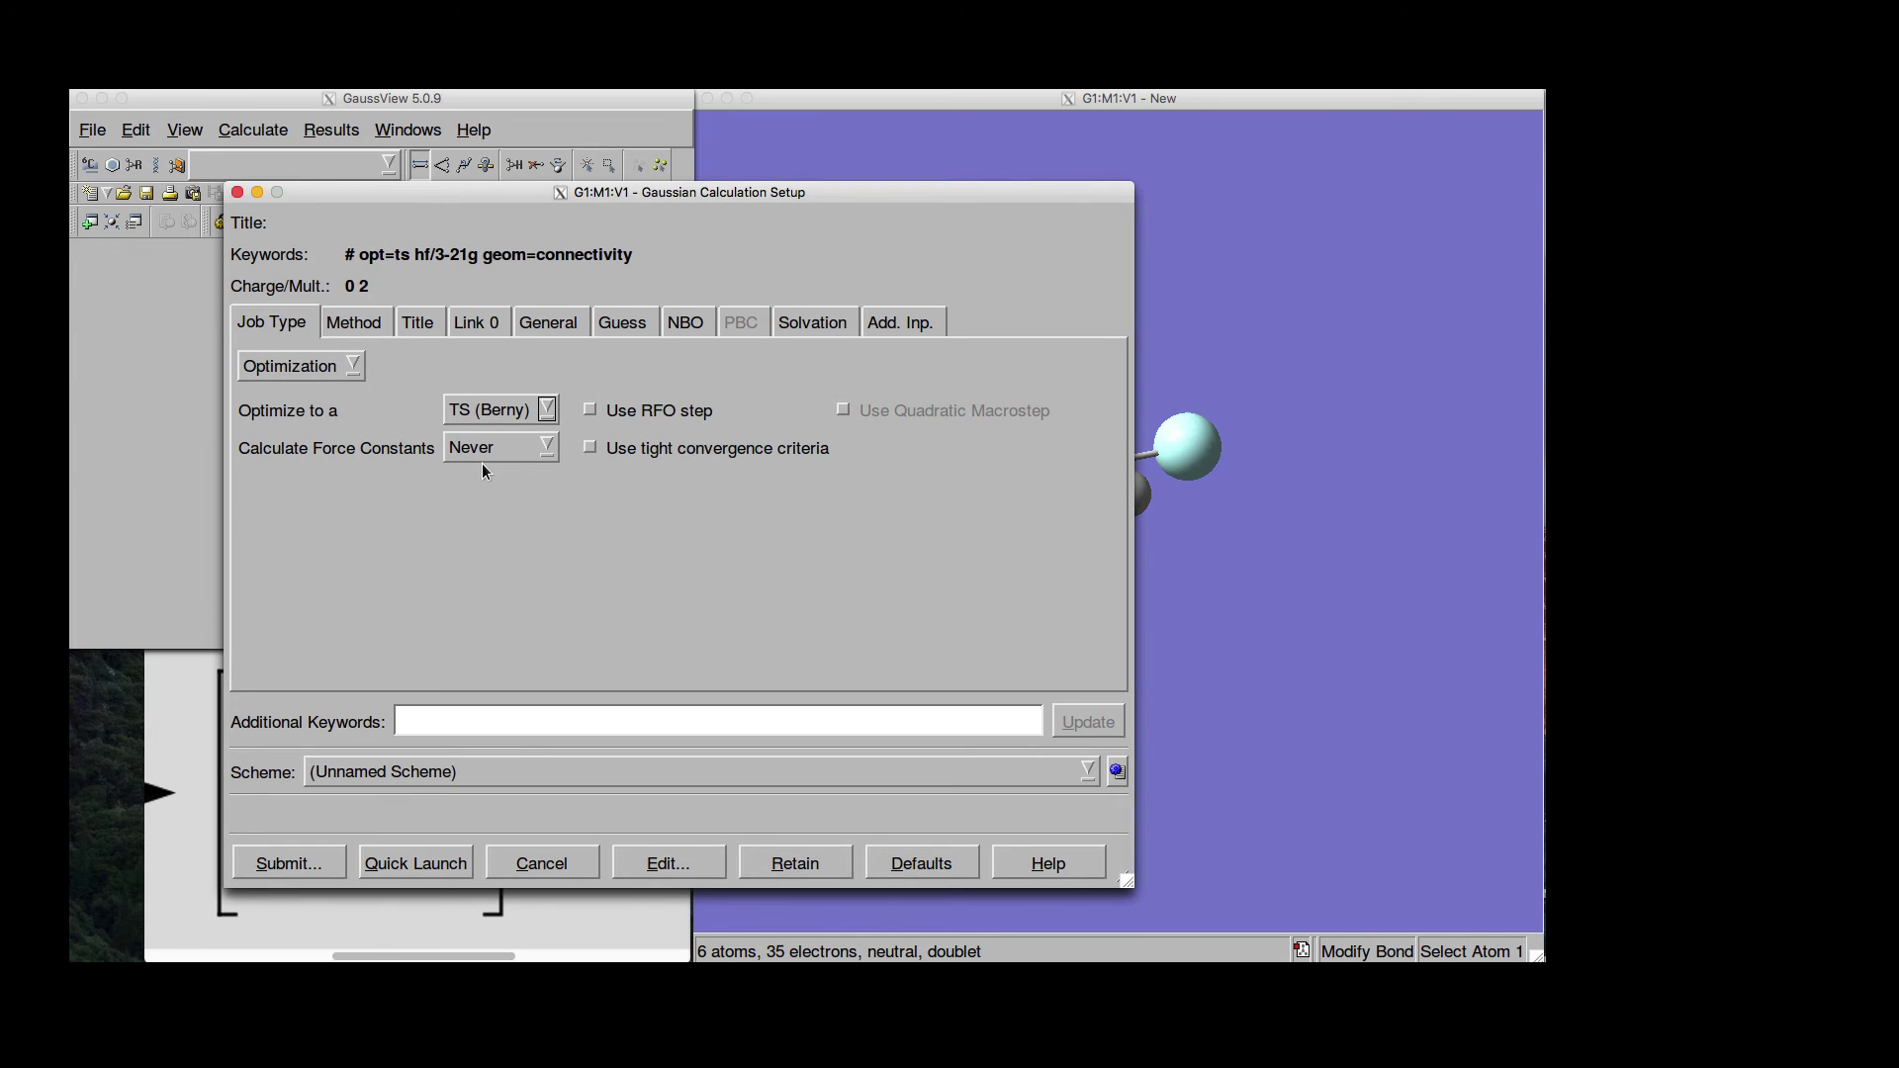
click(535, 448)
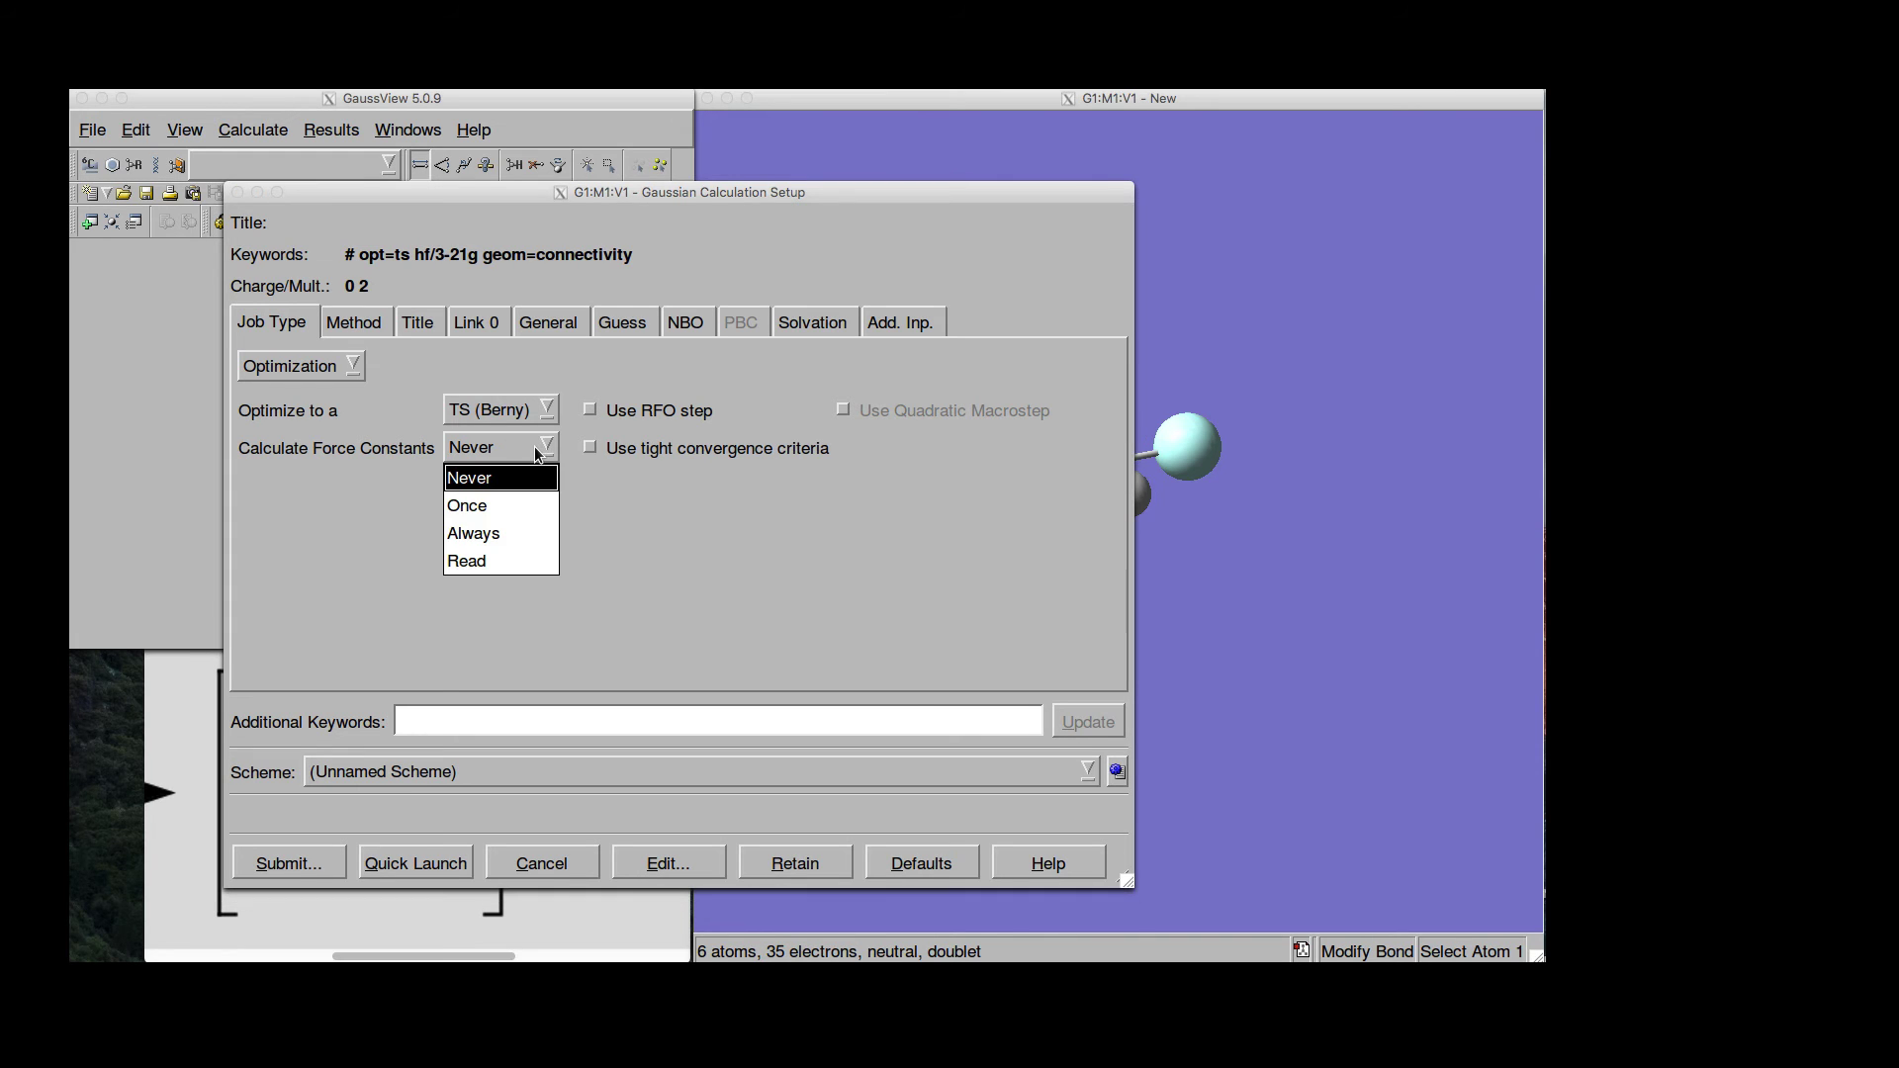
click(469, 507)
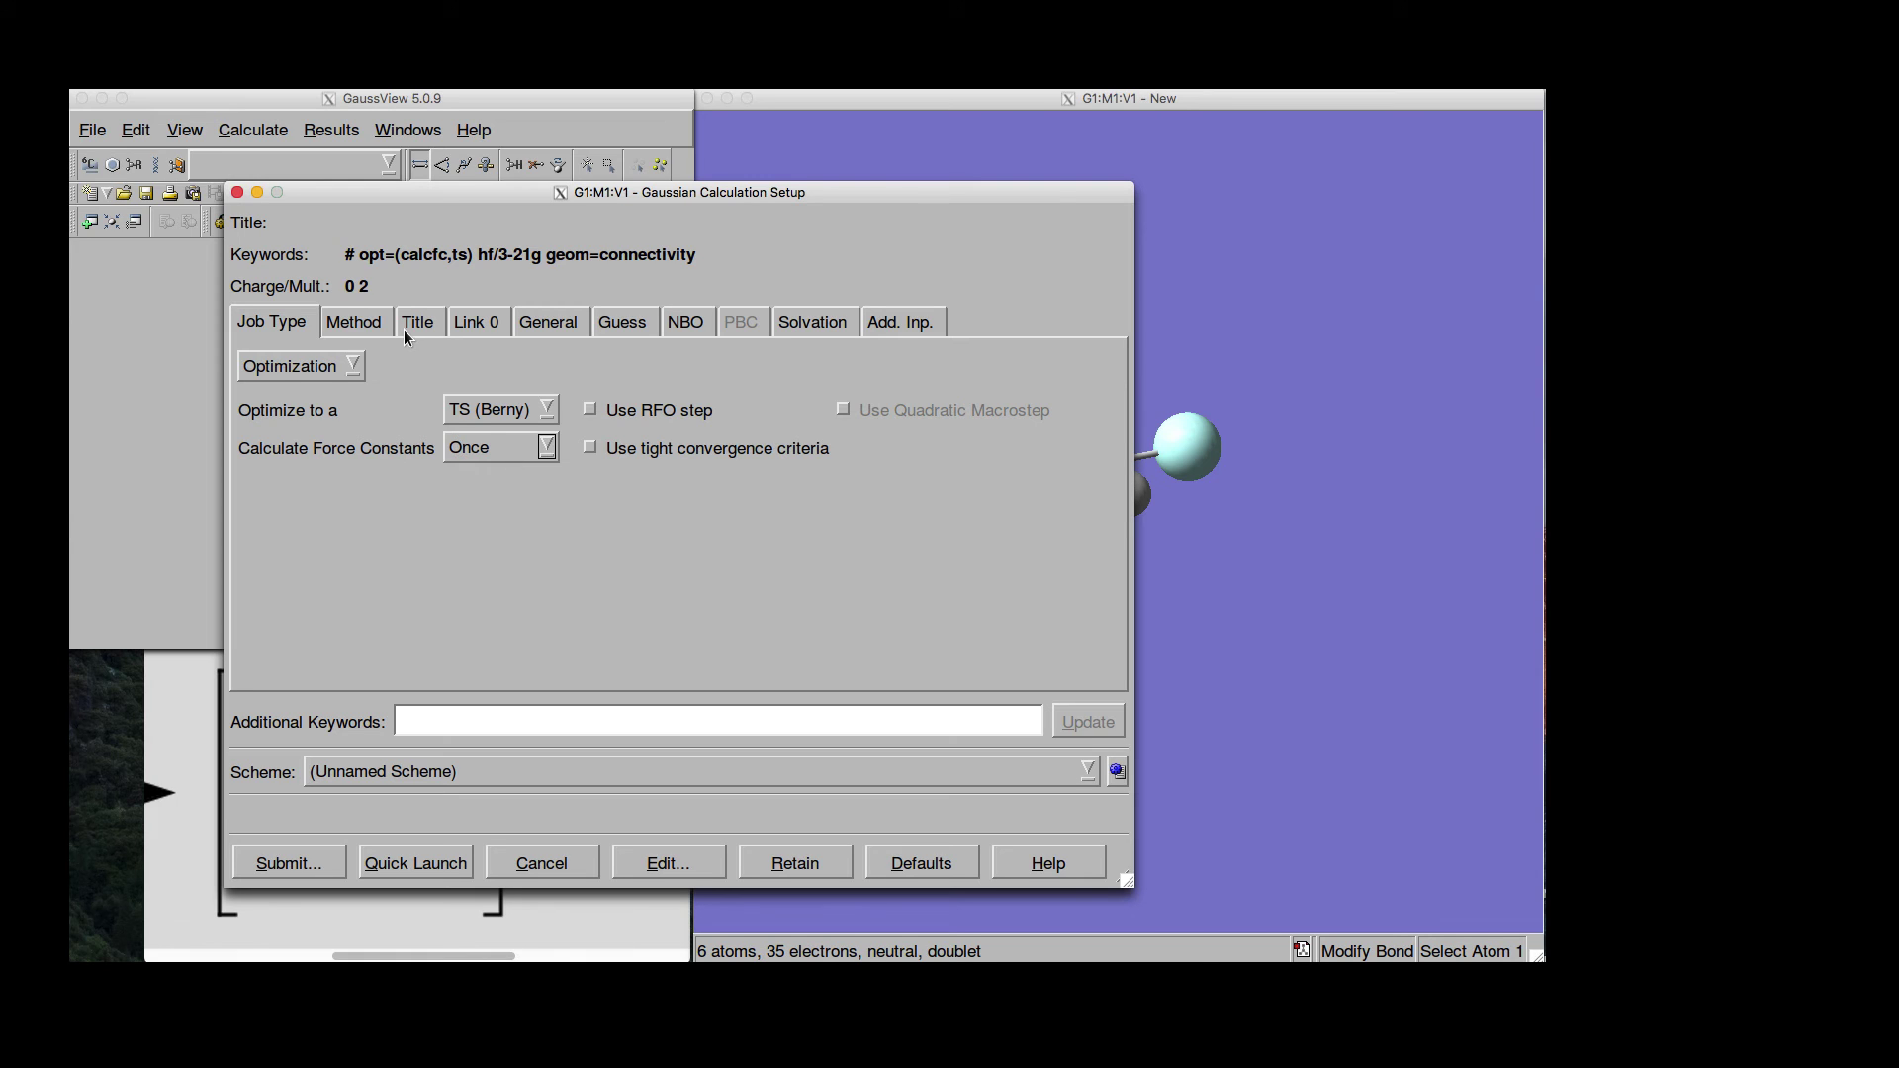
click(362, 328)
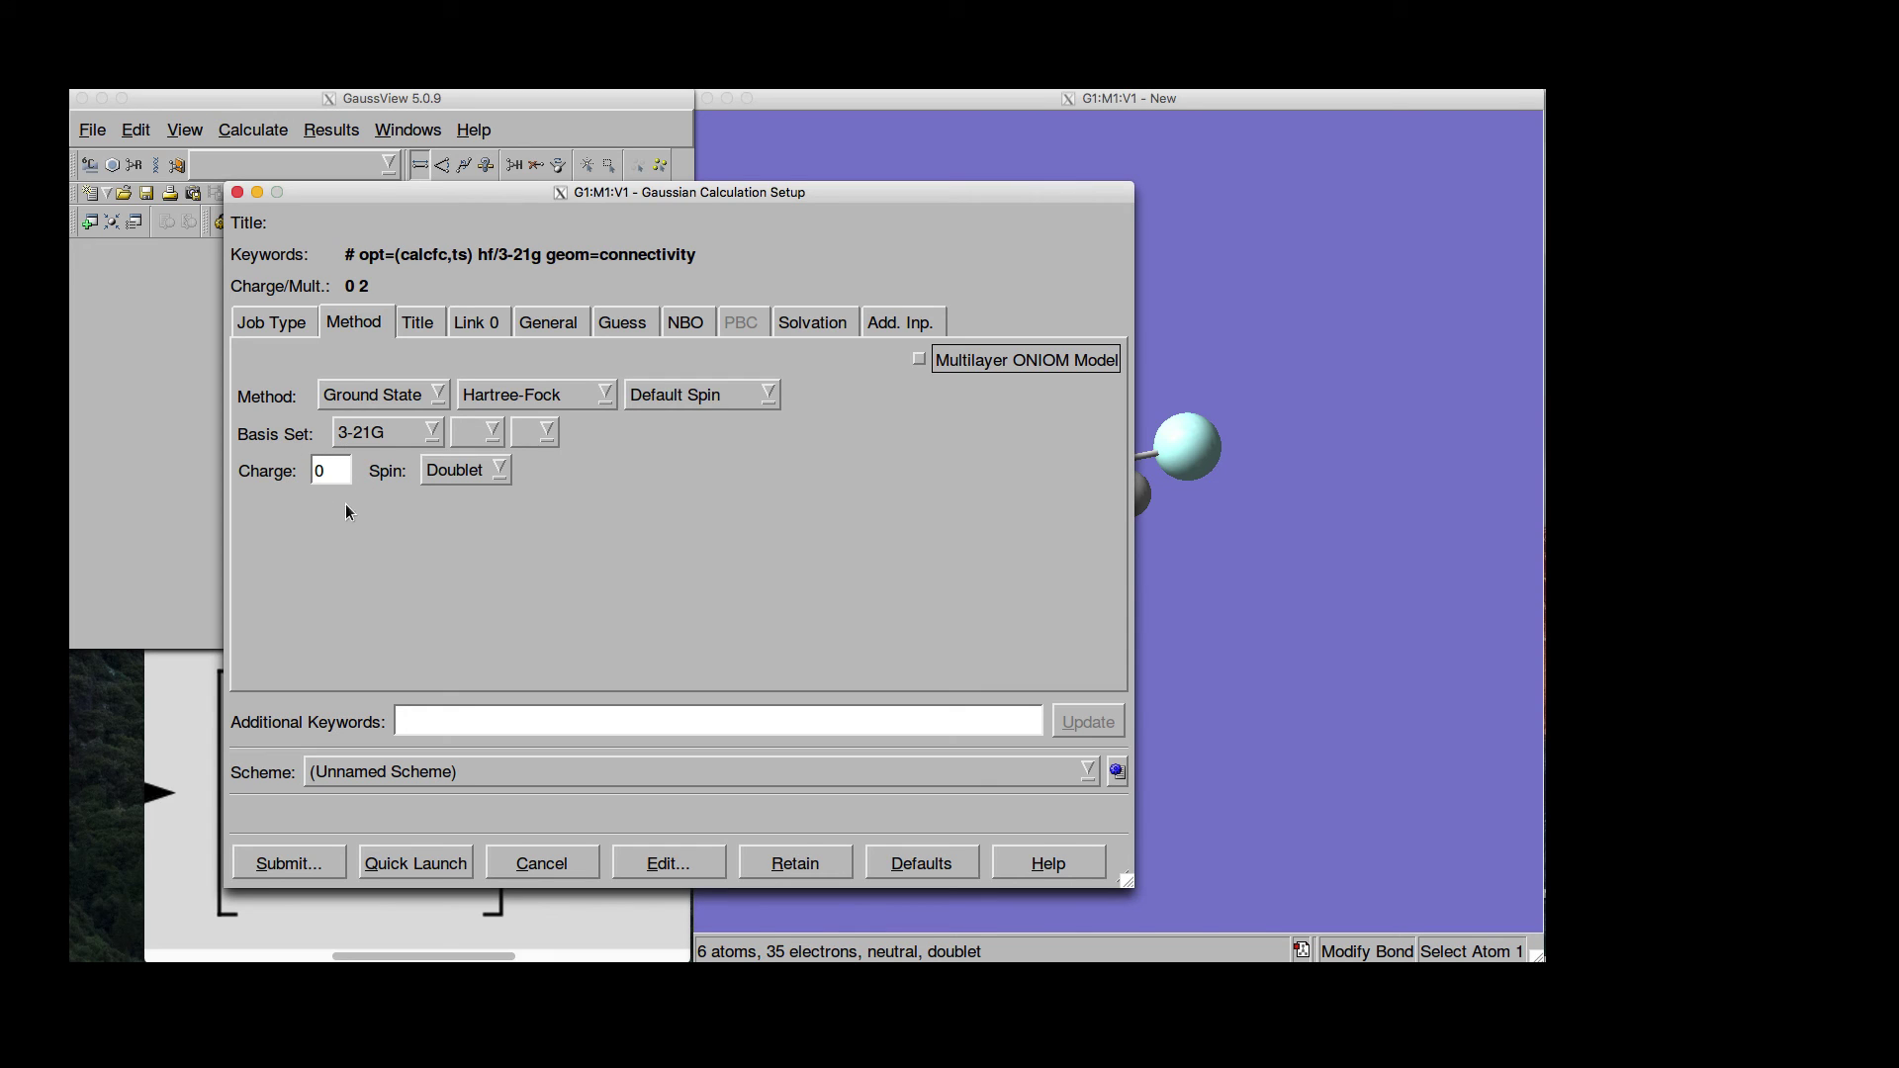
Change the charge from 0 to -1, making the system a singlet with 36 electrons
click(334, 472)
key(BackSpace)
text(-1)
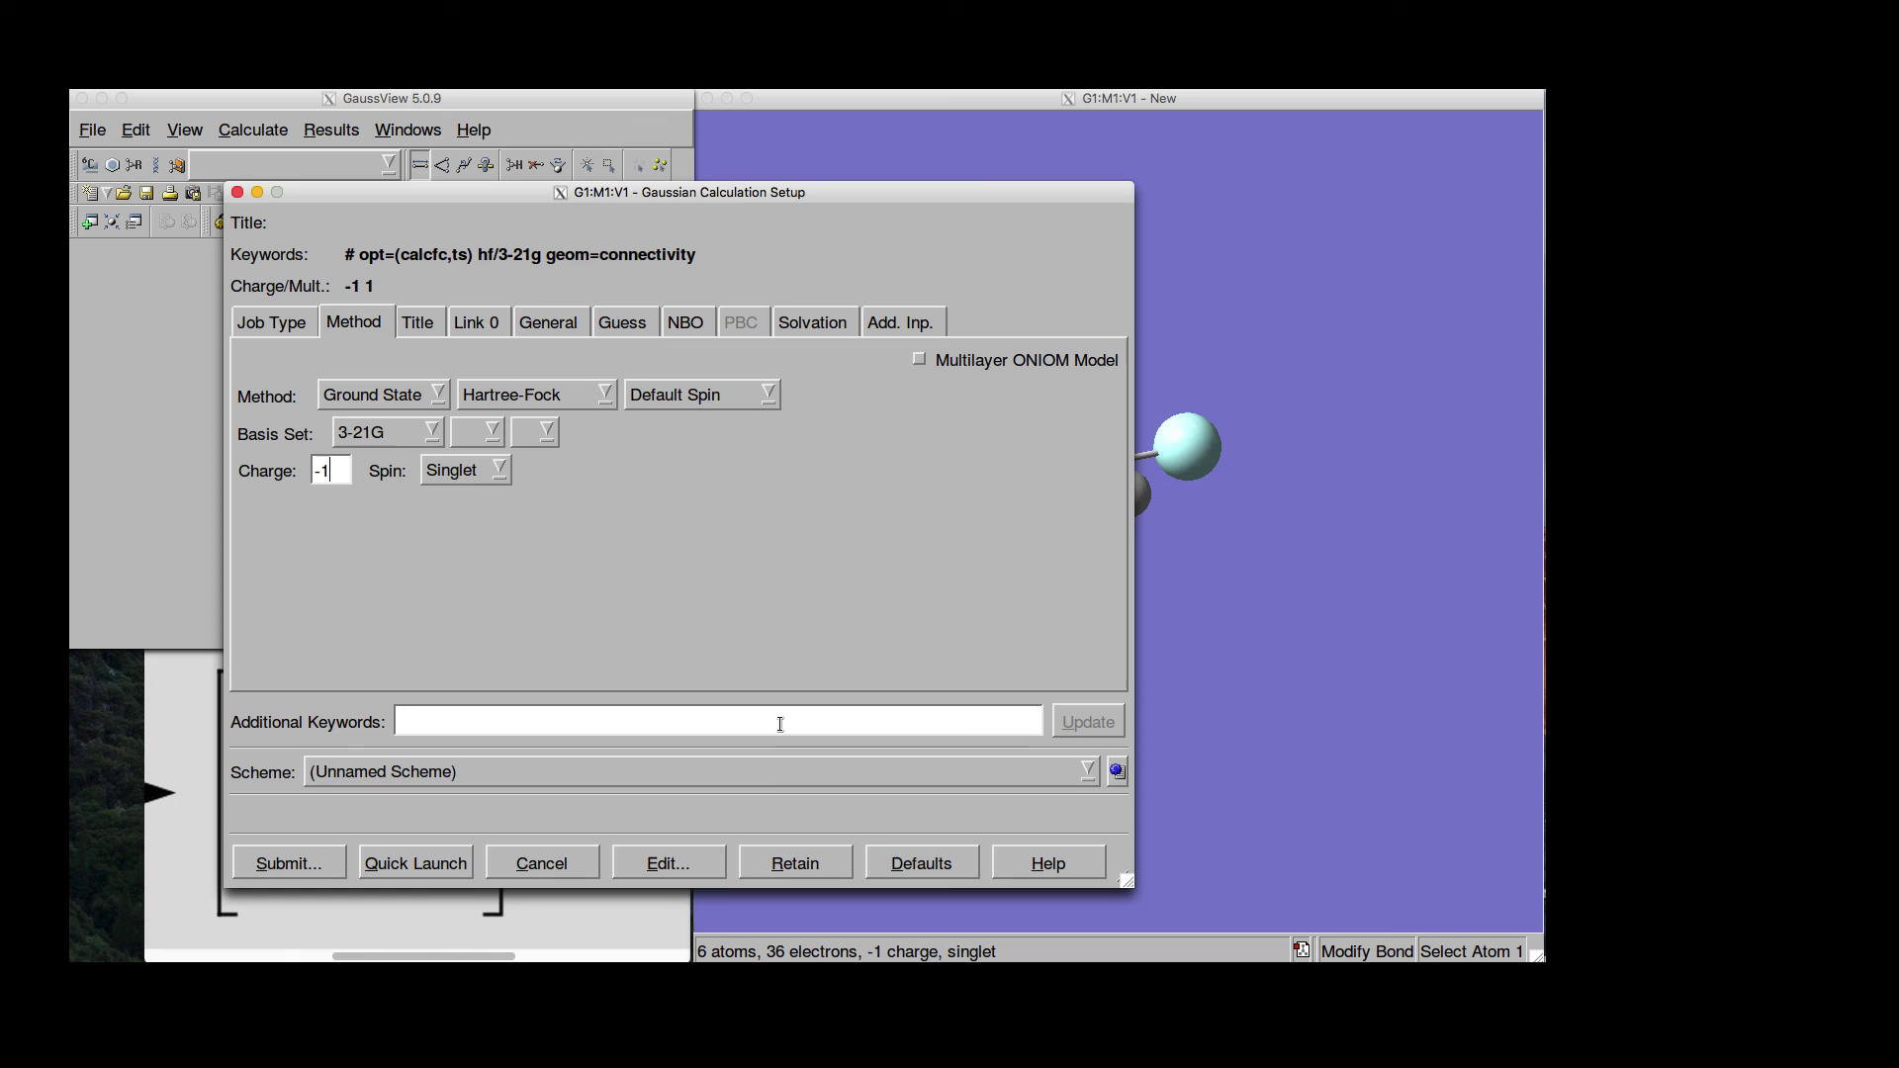
Retain the job settings and save the molecule as the Gaussian input file SN2-TS-01.com
click(794, 865)
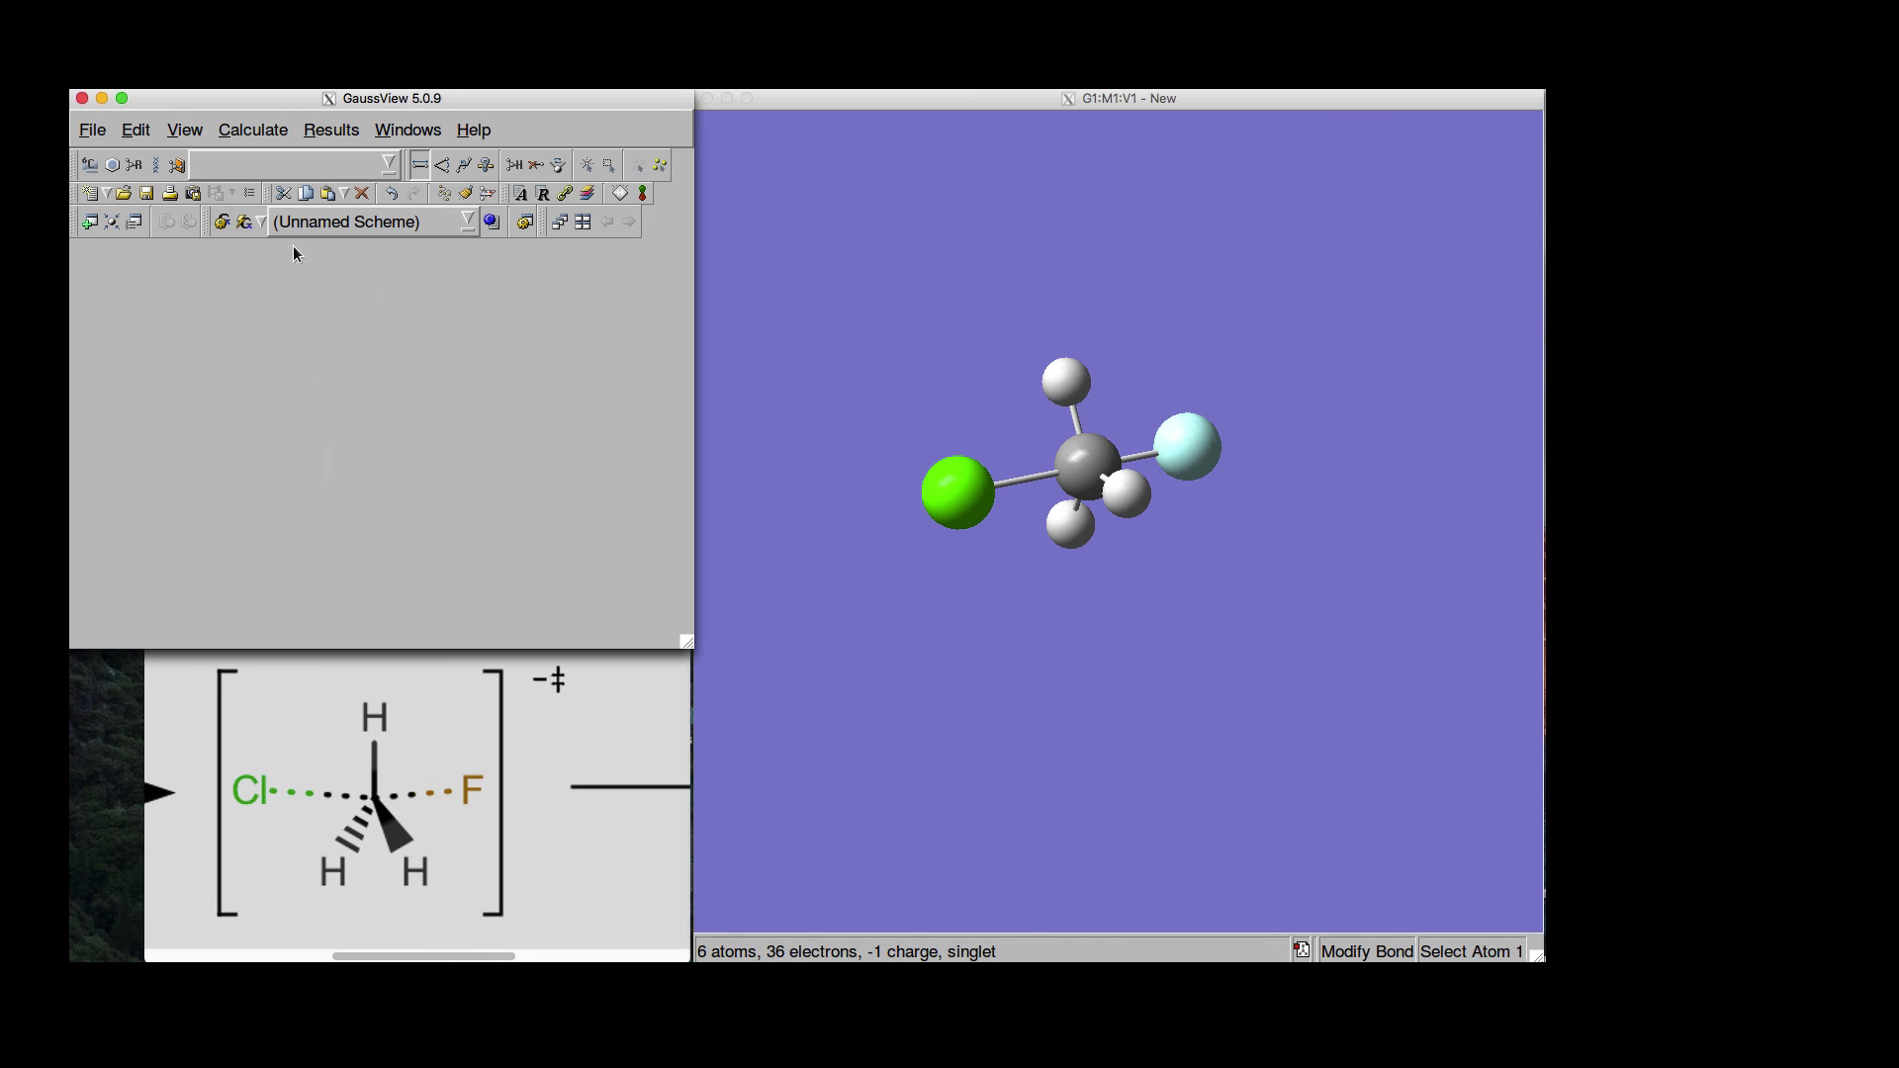
click(92, 131)
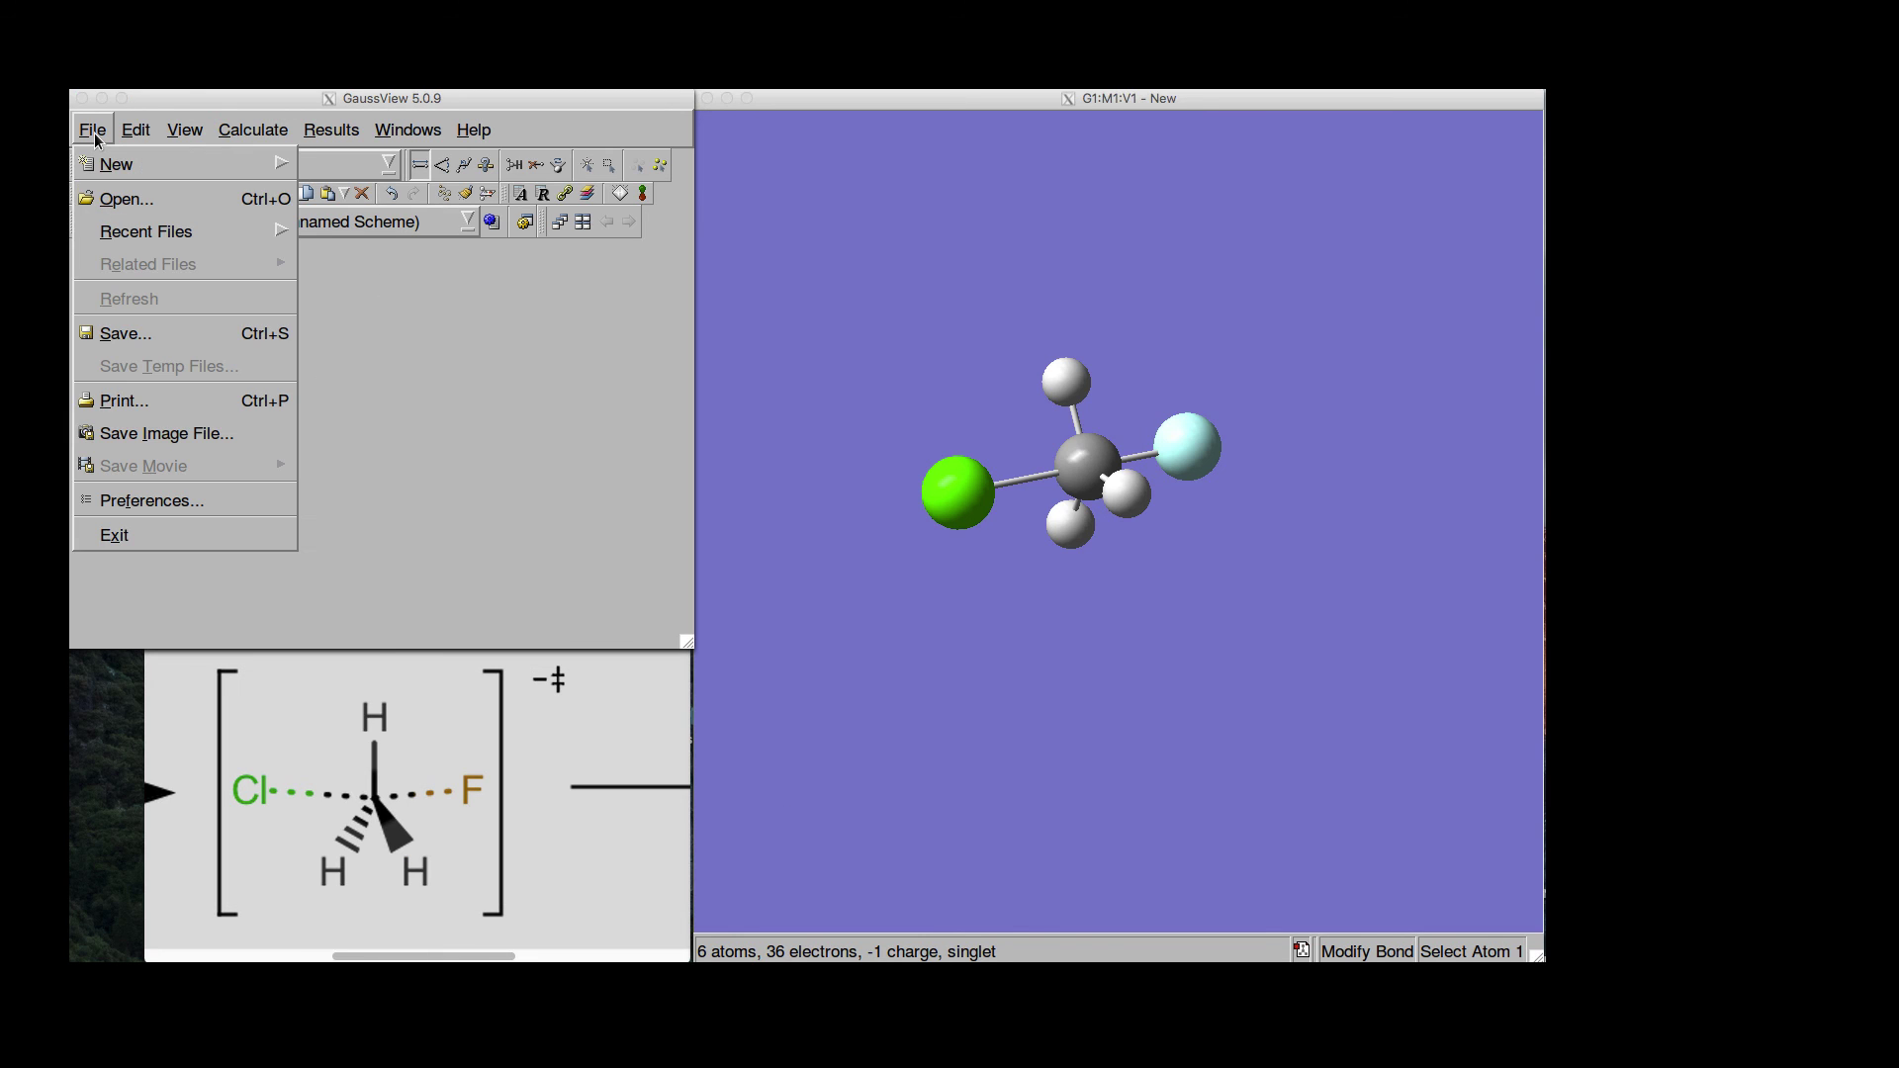
click(123, 334)
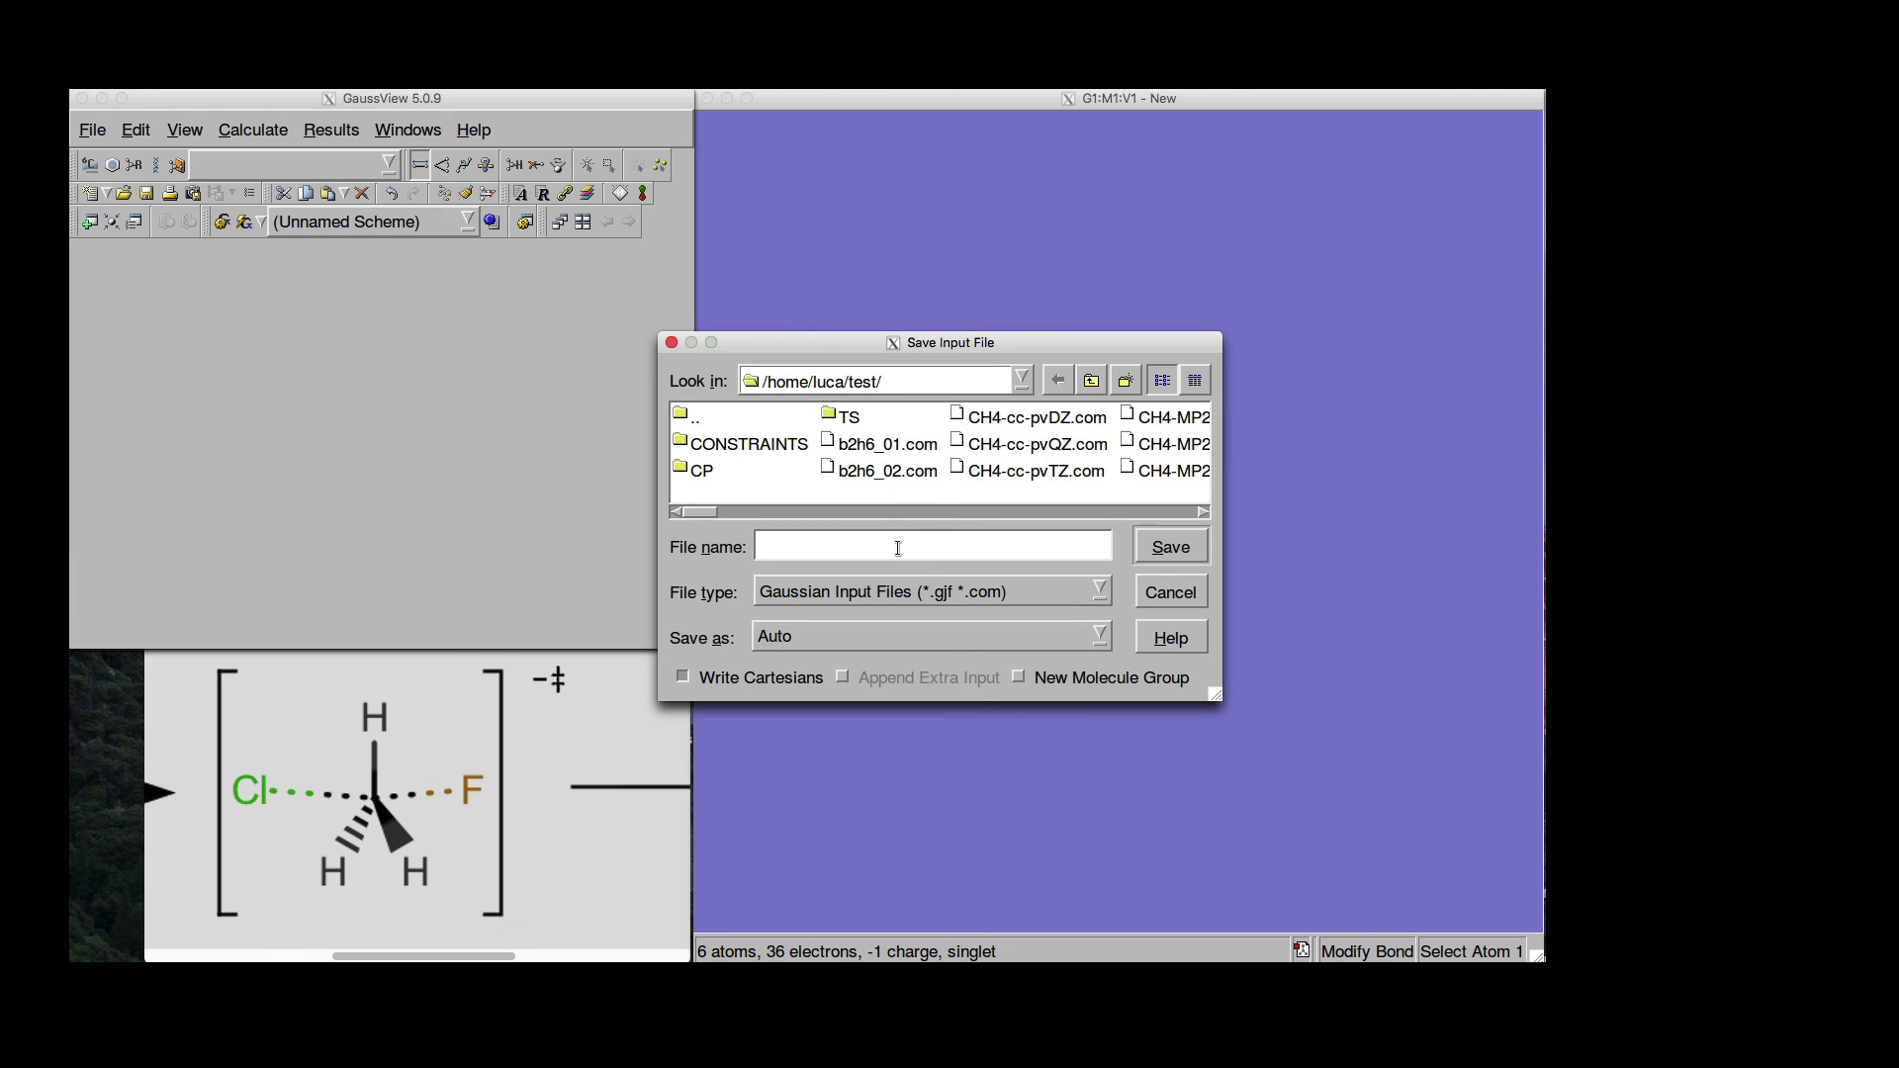
text(SN2-TS-01.com)
click(1159, 548)
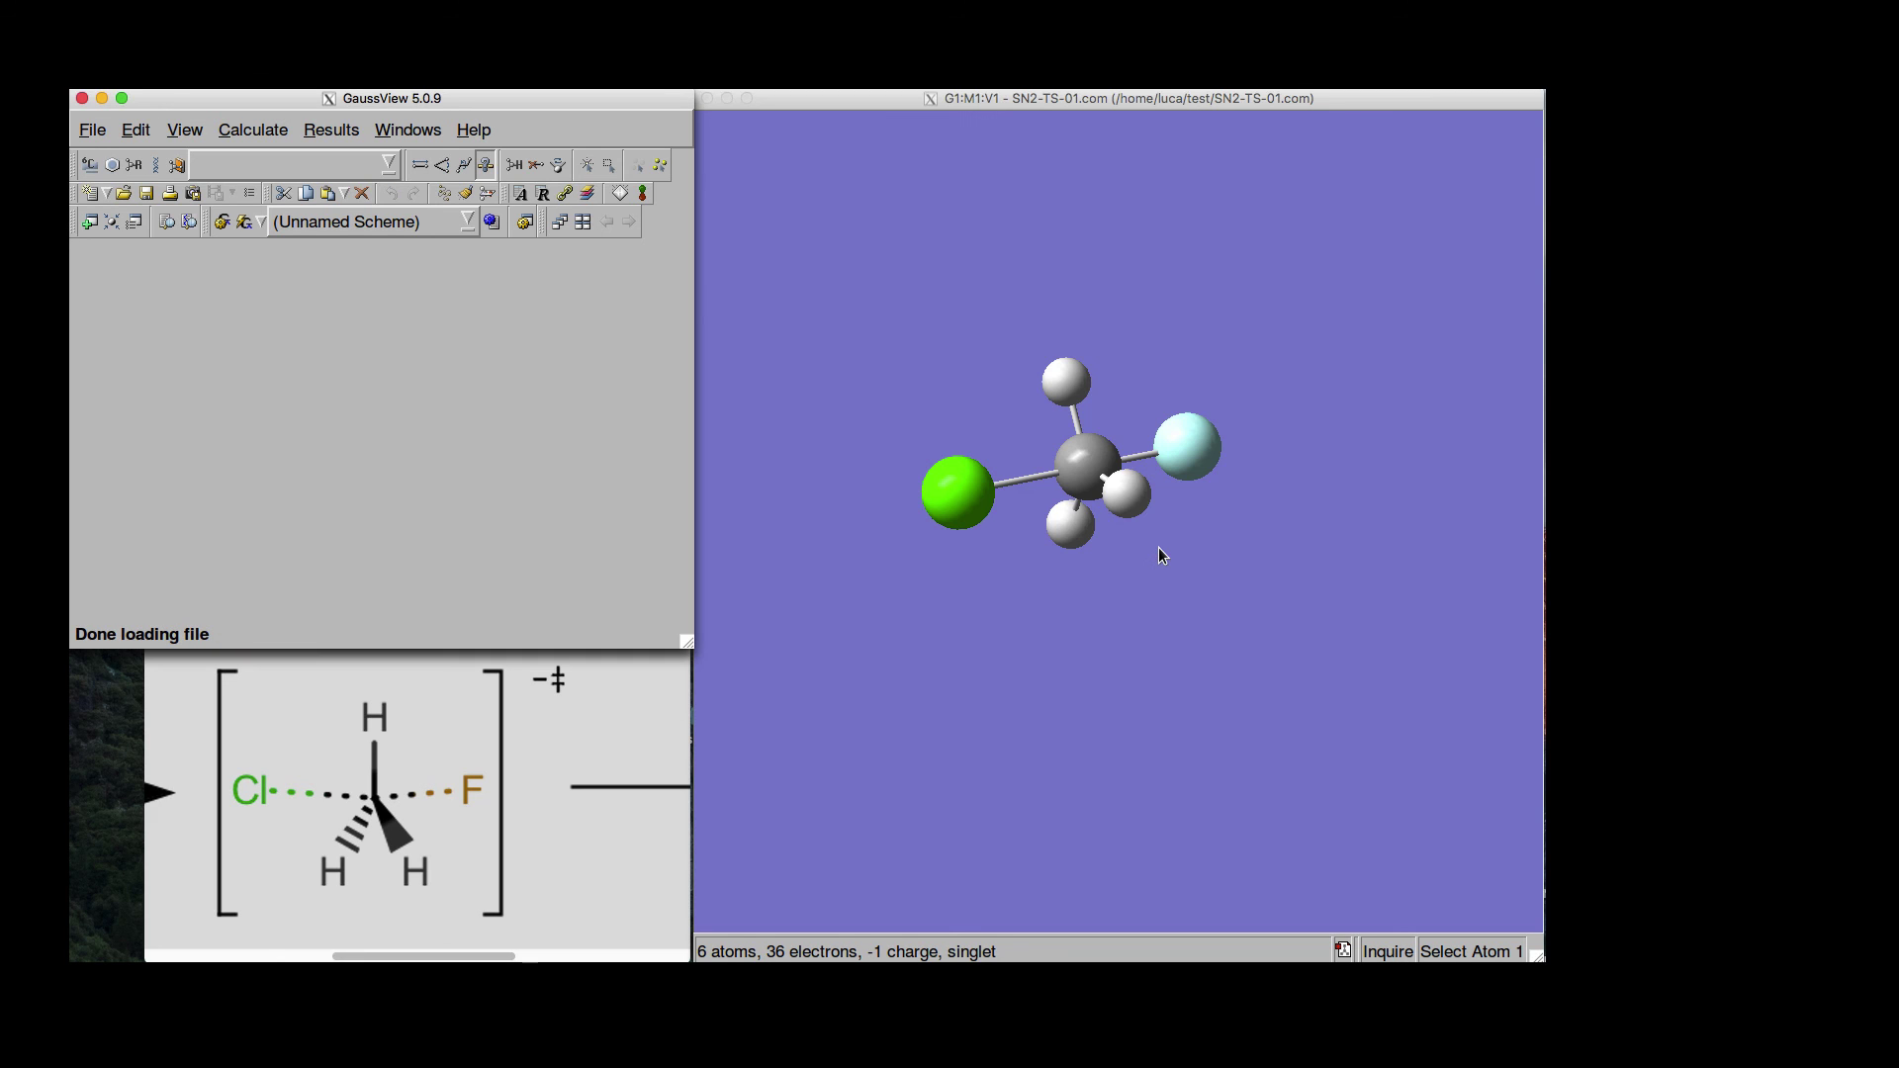